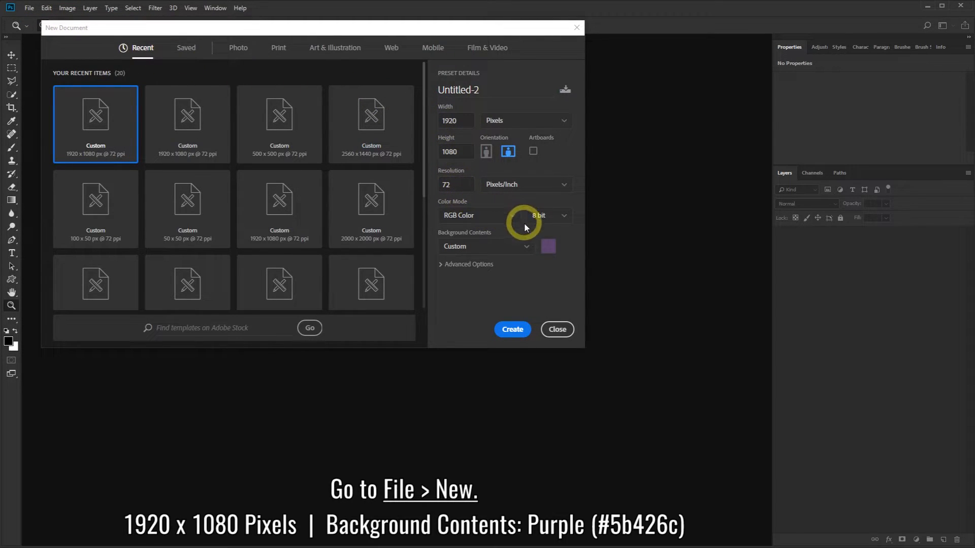
Step: Create a new 1920 x 1080 pixel document with a custom purple #5b426c background
click(544, 247)
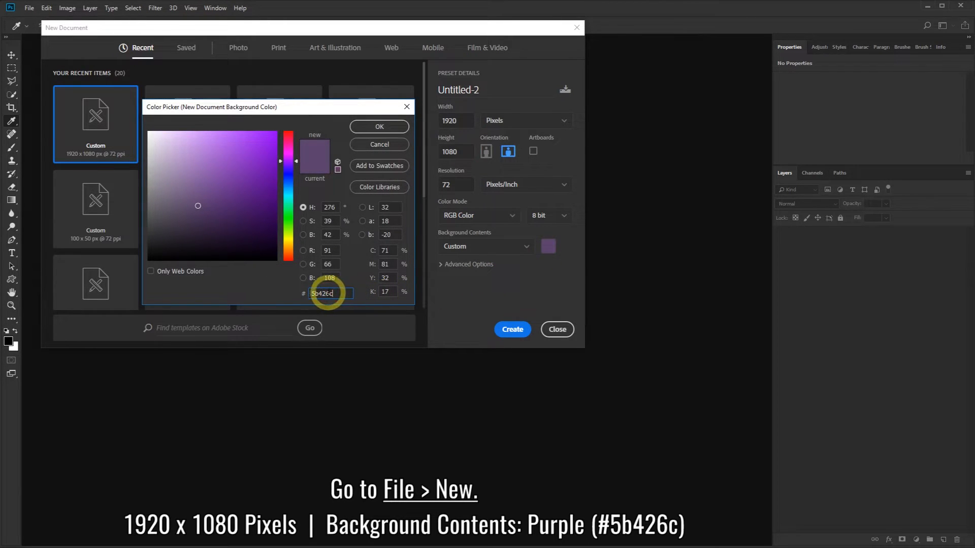
click(379, 126)
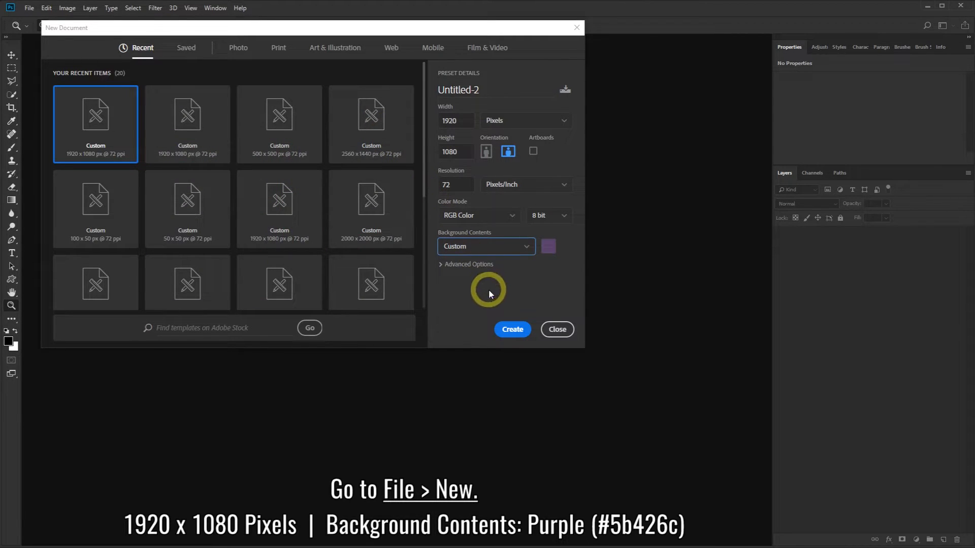
click(512, 331)
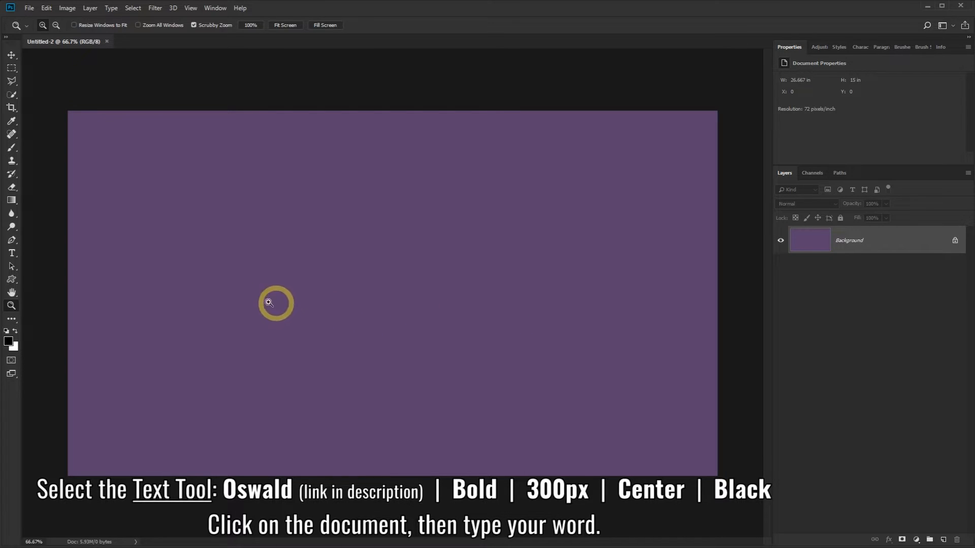
Step: Add centred horizontal text in black Oswald Bold 300 pt reading CORNER, TEXT and EFFECT on three lines
click(14, 257)
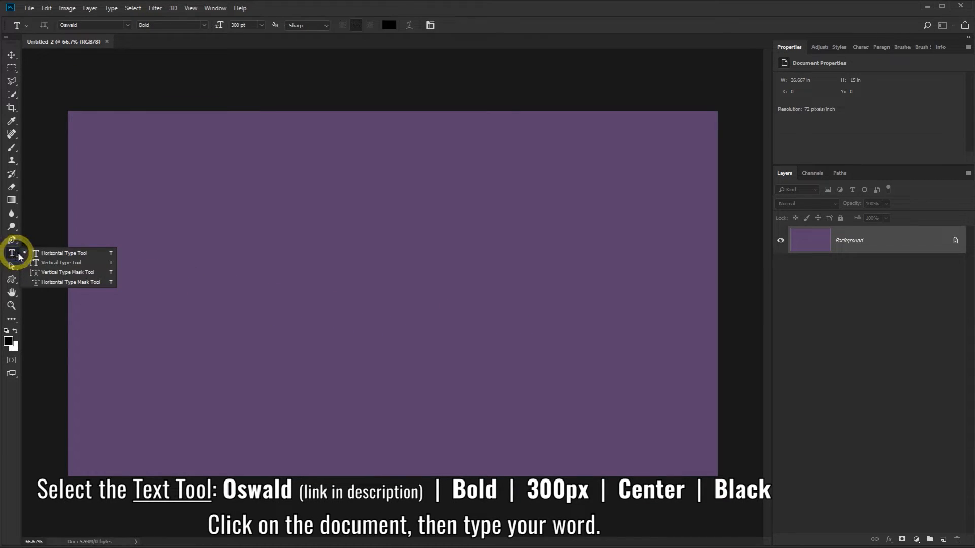
click(33, 258)
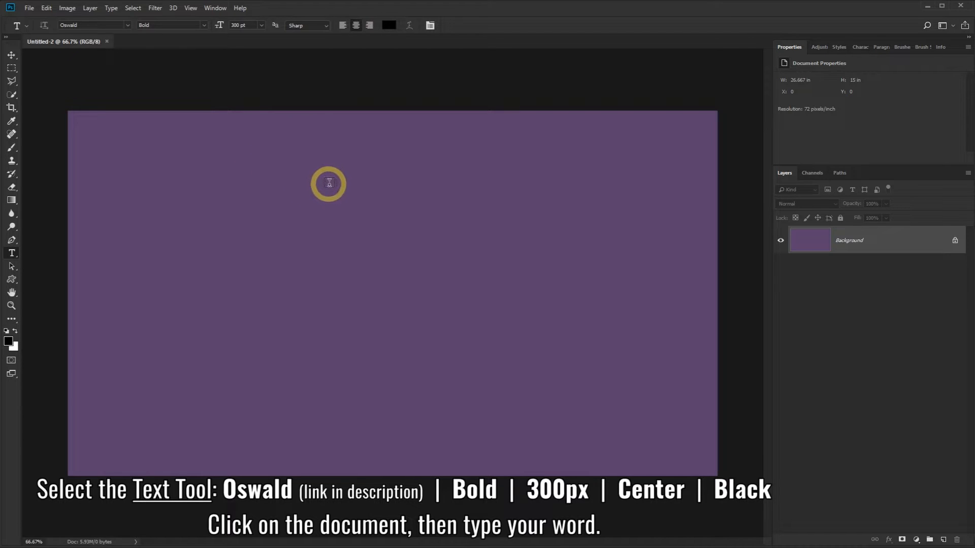
click(336, 191)
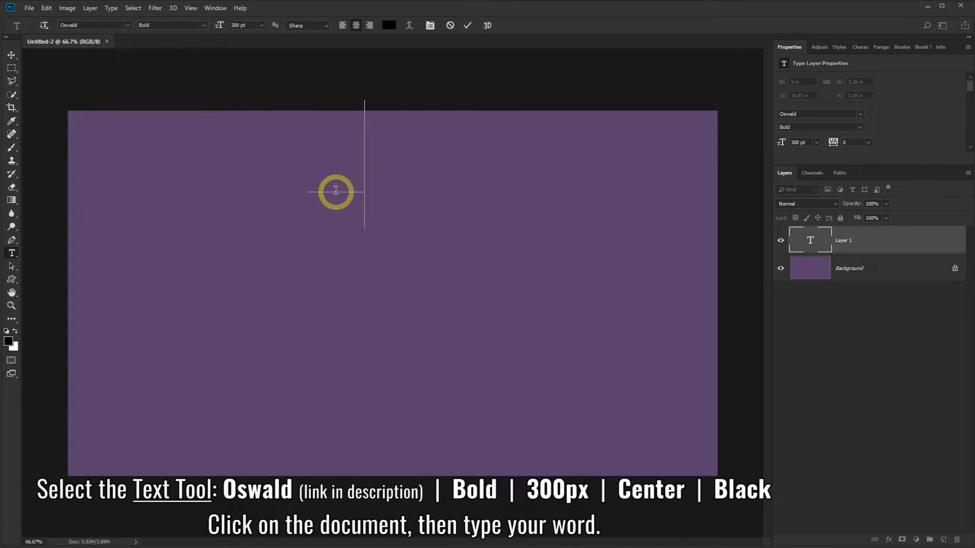
text(CORNER)
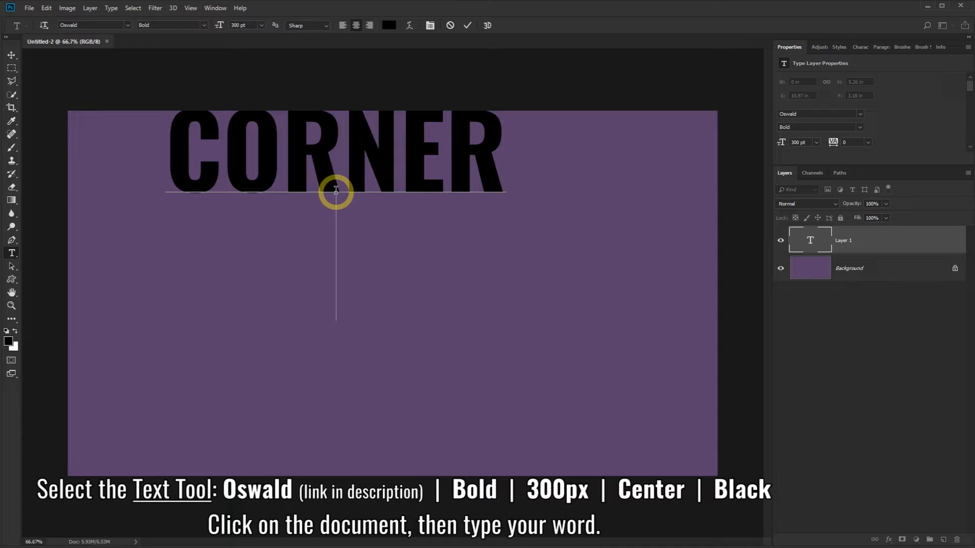
key(Return)
text(TEXT EFFECT)
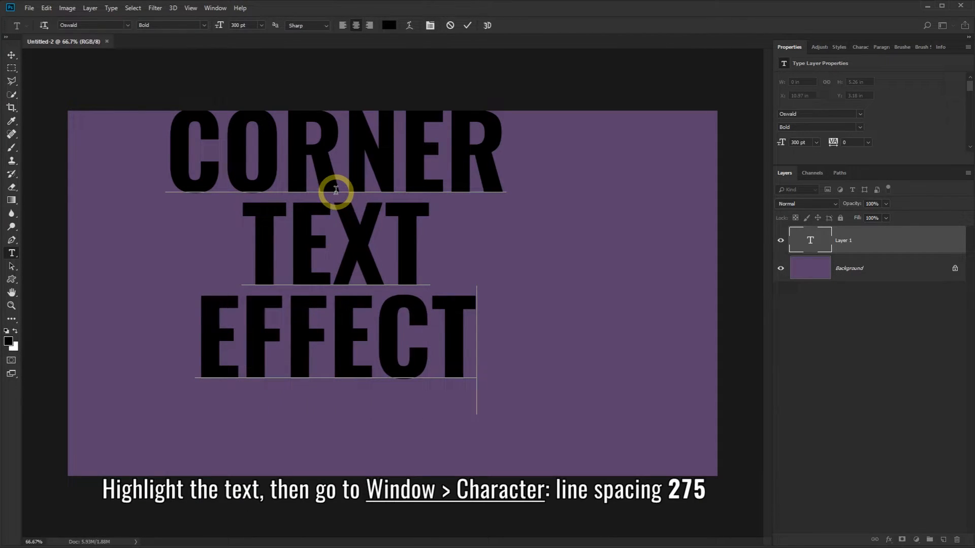
Step: Select all three lines of text and open the Character settings to check the line spacing
click(336, 191)
drag(473, 331, 188, 155)
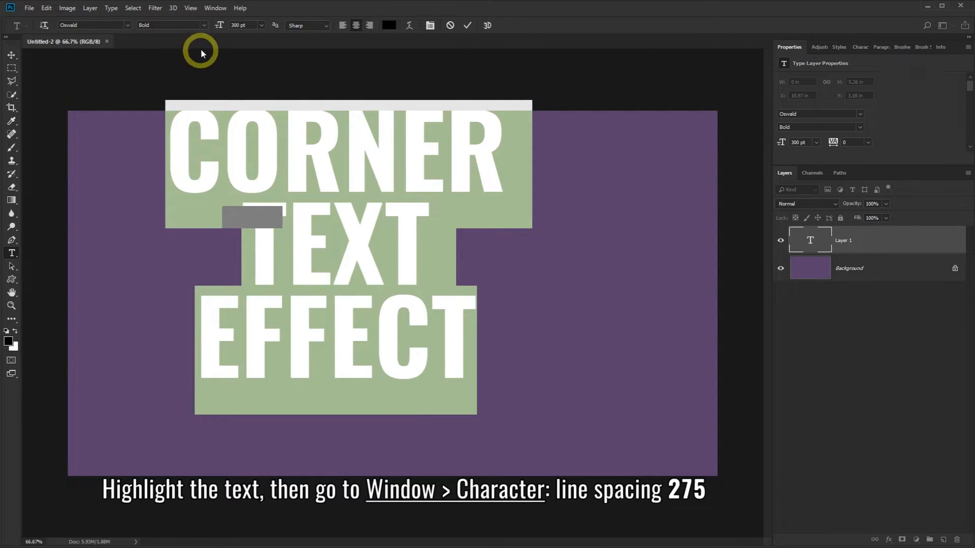
click(215, 9)
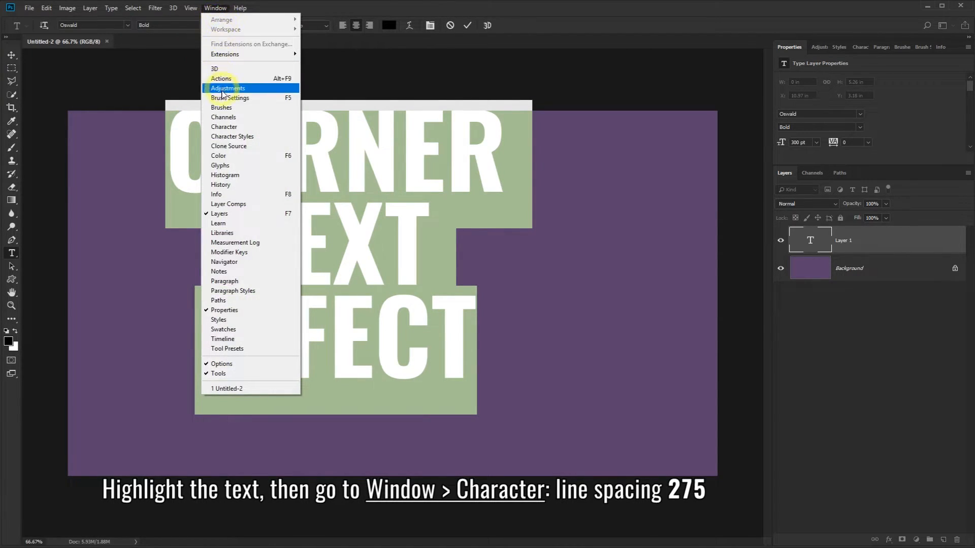
click(257, 133)
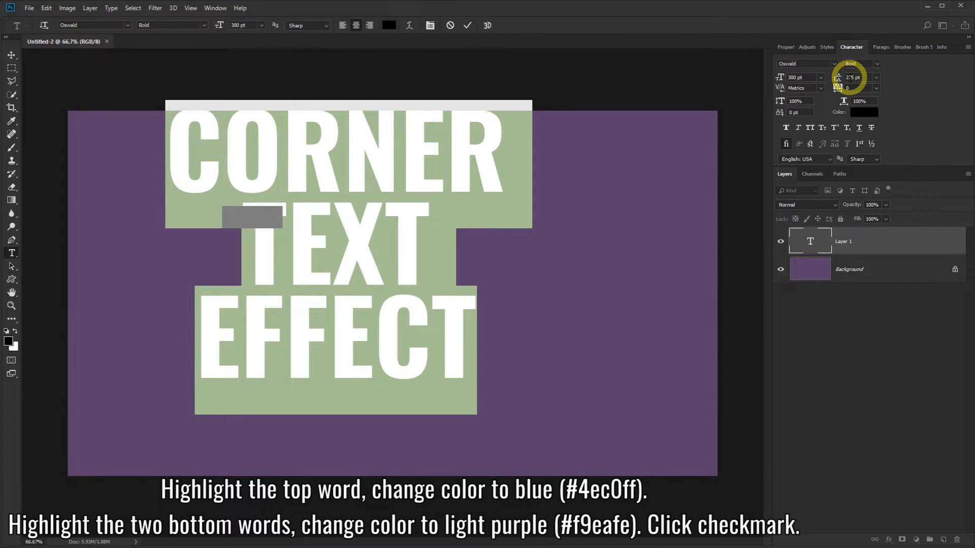
Step: Change the colour of the word CORNER to blue #4EC0FF
click(472, 160)
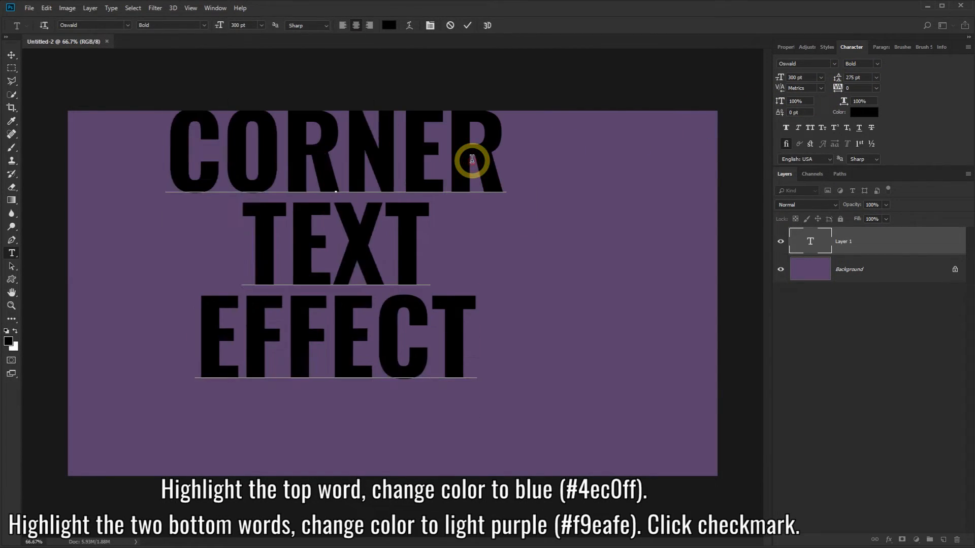
drag(499, 163, 187, 157)
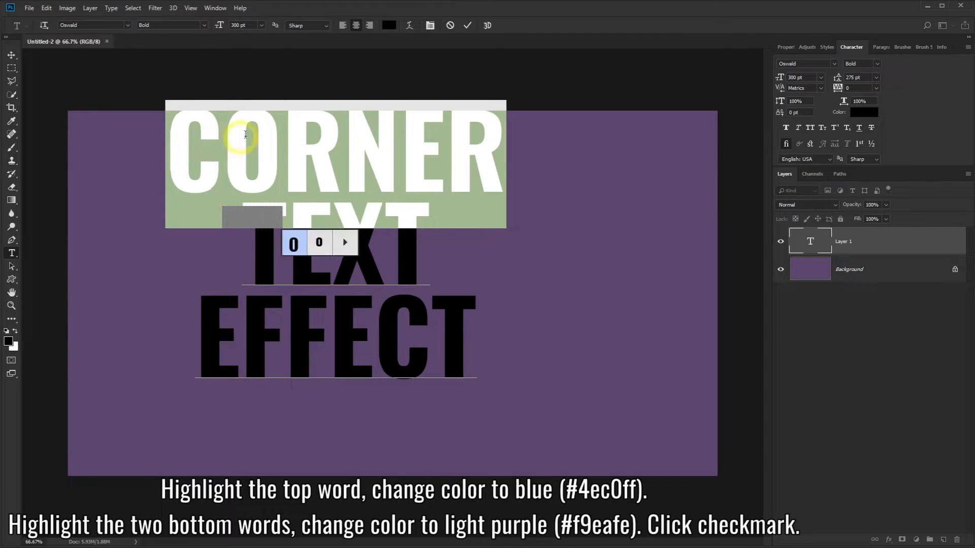
click(389, 25)
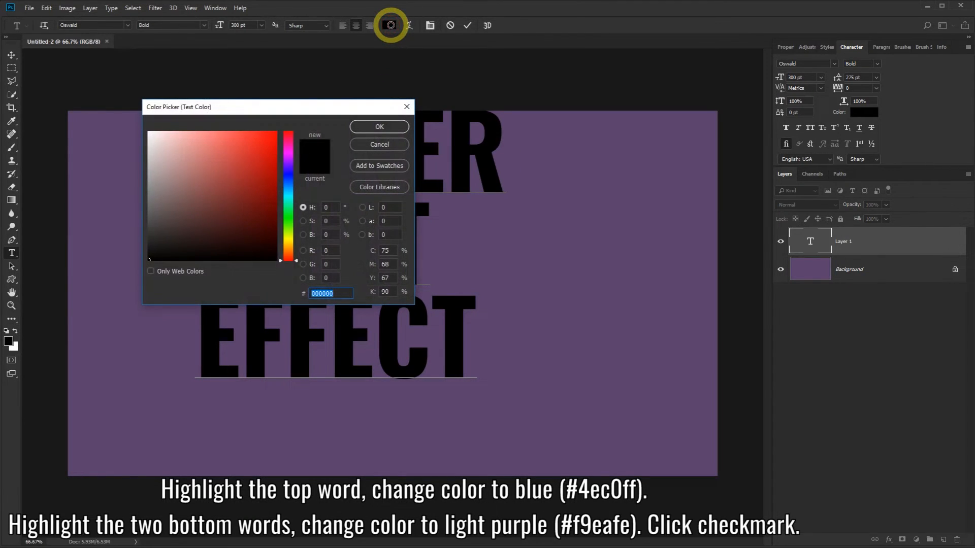
text(4)
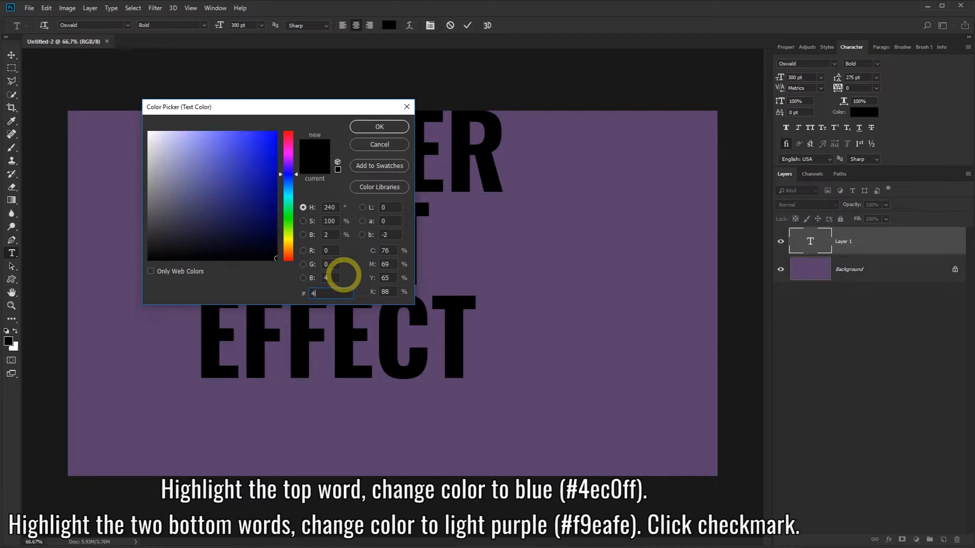
text(EC)
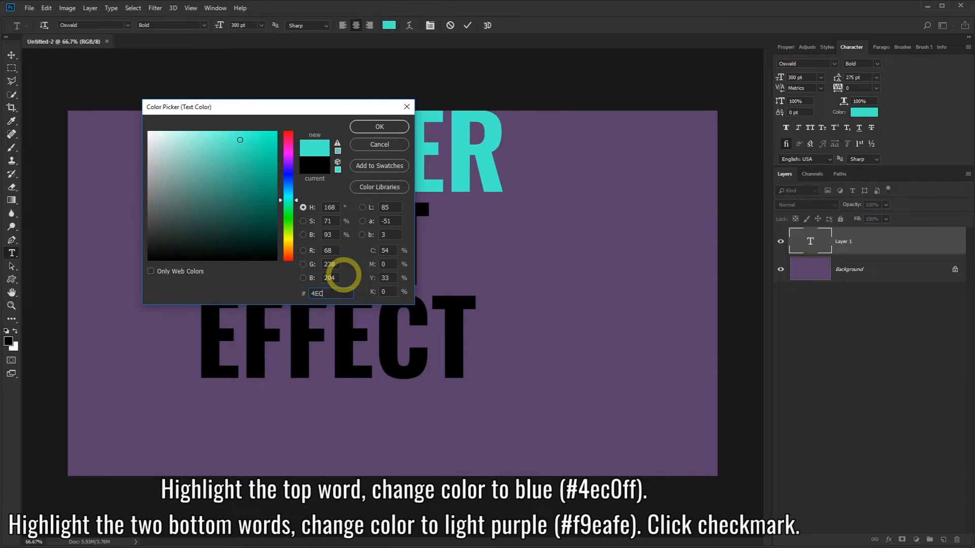
text(0FF)
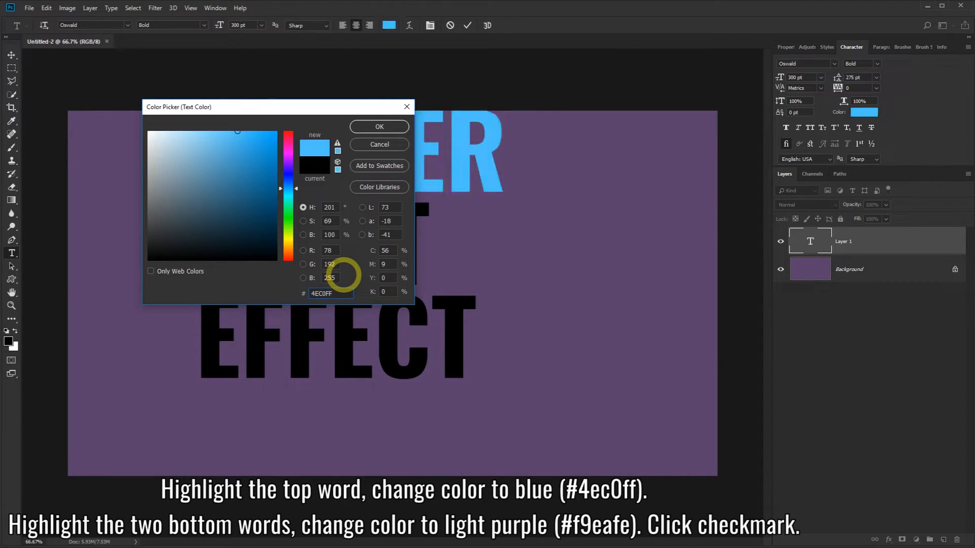
click(377, 128)
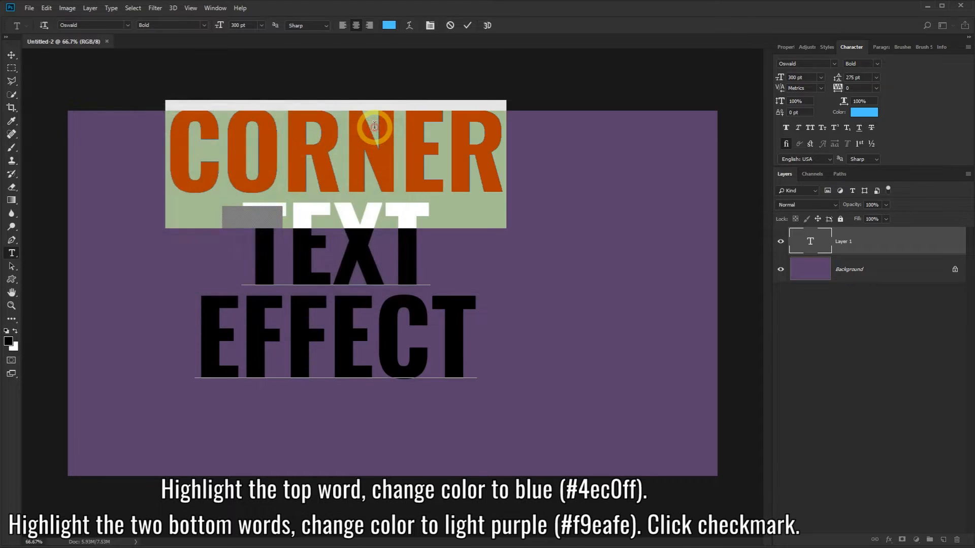
Step: Change the colour of the words TEXT and EFFECT to light purple #F9EAFE and commit the text edit
click(387, 320)
drag(463, 322, 263, 262)
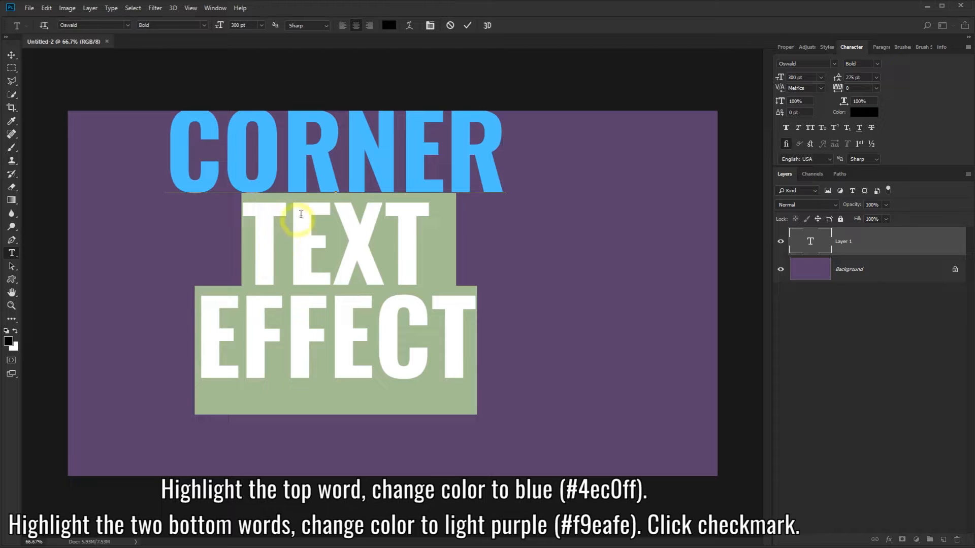
click(389, 25)
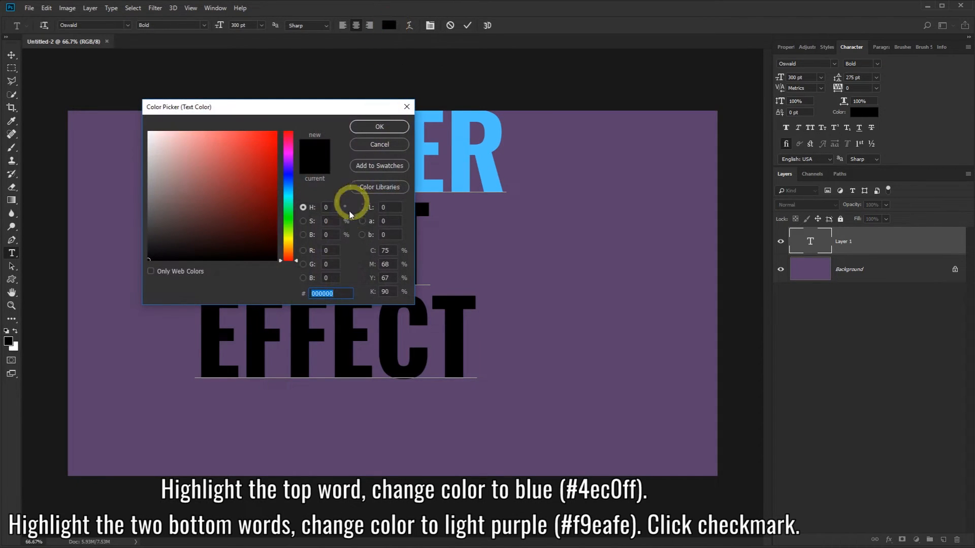
text(F9EAFE)
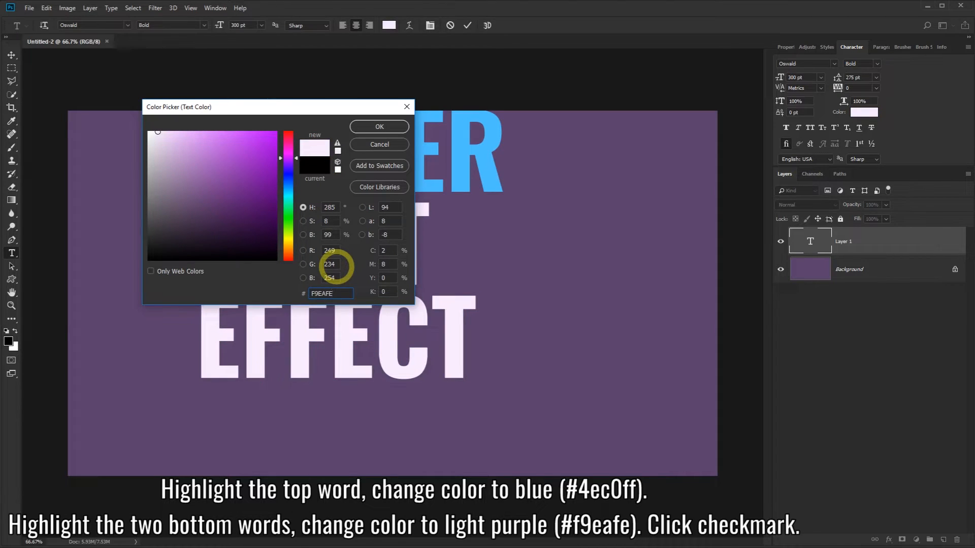
click(374, 127)
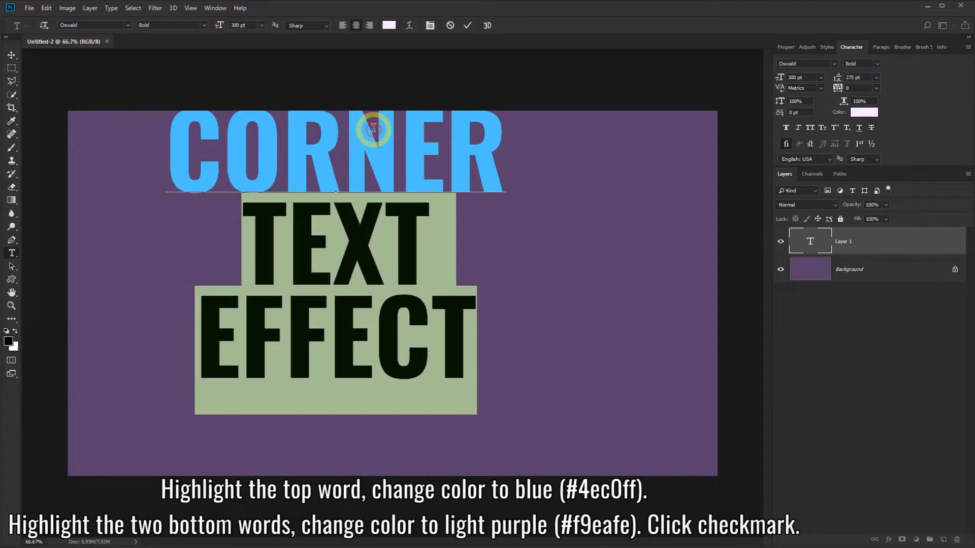
click(467, 26)
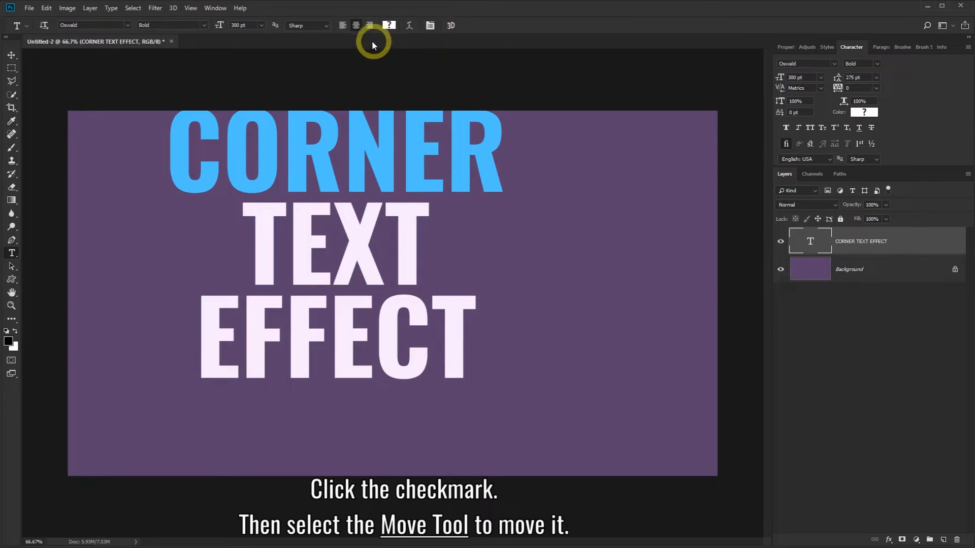
Step: Move the text block down and to the right so it sits near the middle of the canvas
click(12, 56)
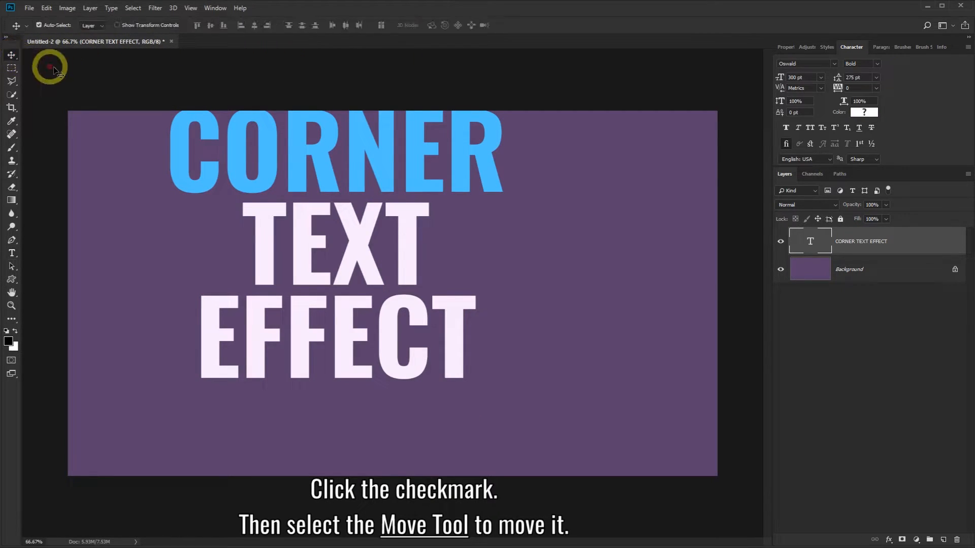
drag(362, 148, 410, 190)
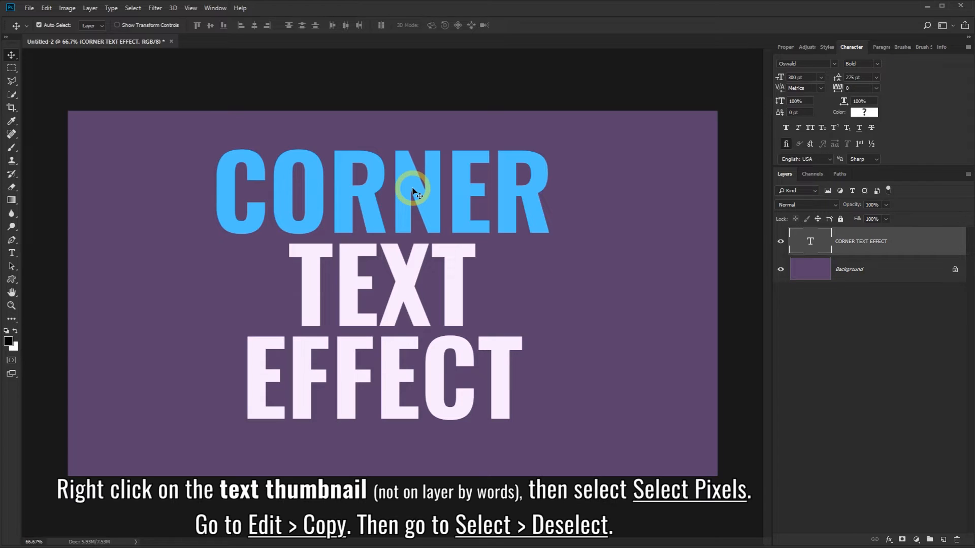
Step: Select the pixels of the CORNER TEXT EFFECT layer, copy them to the clipboard and deselect
right_click(811, 241)
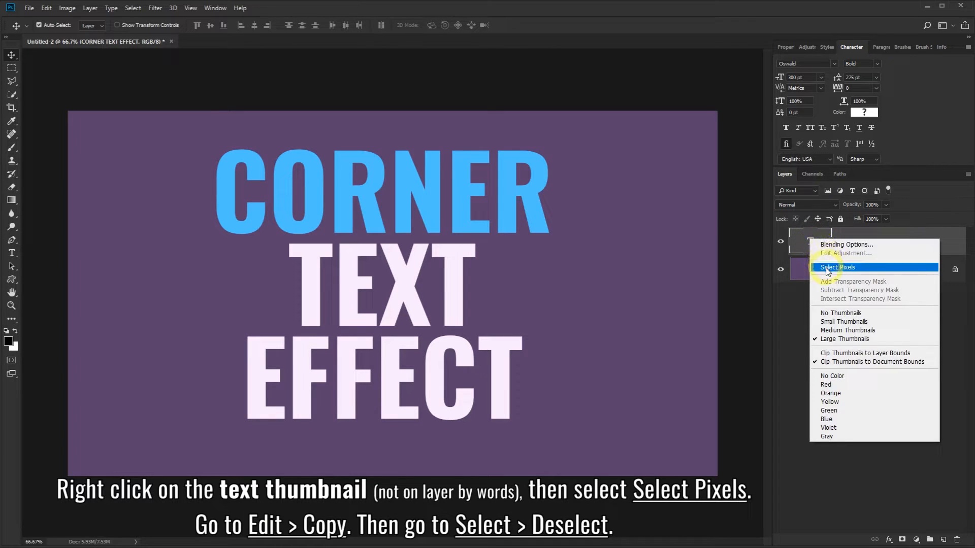
click(831, 268)
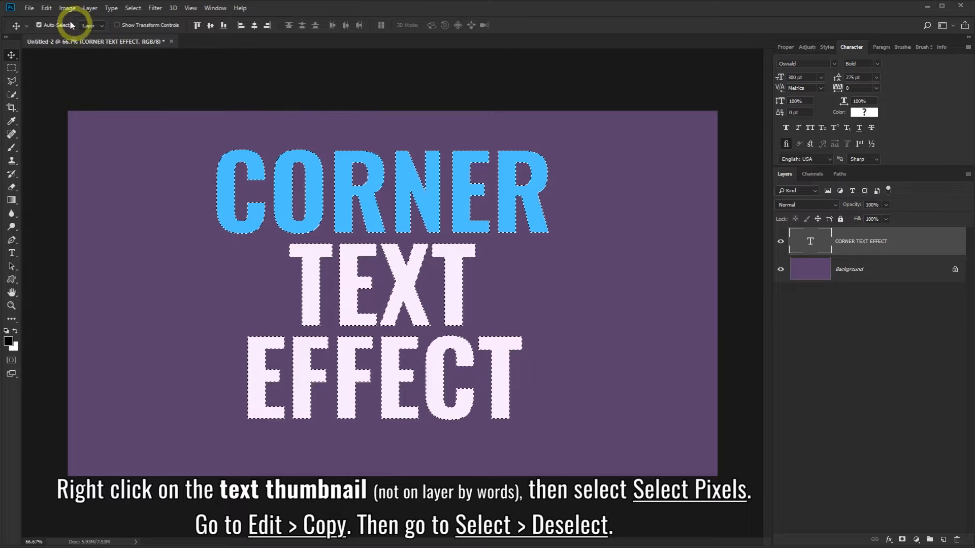
click(47, 8)
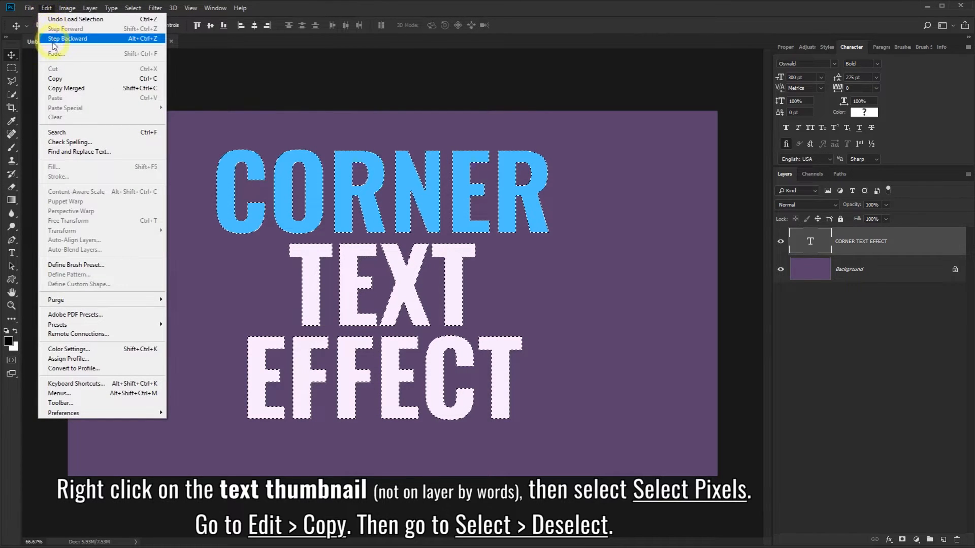
click(79, 80)
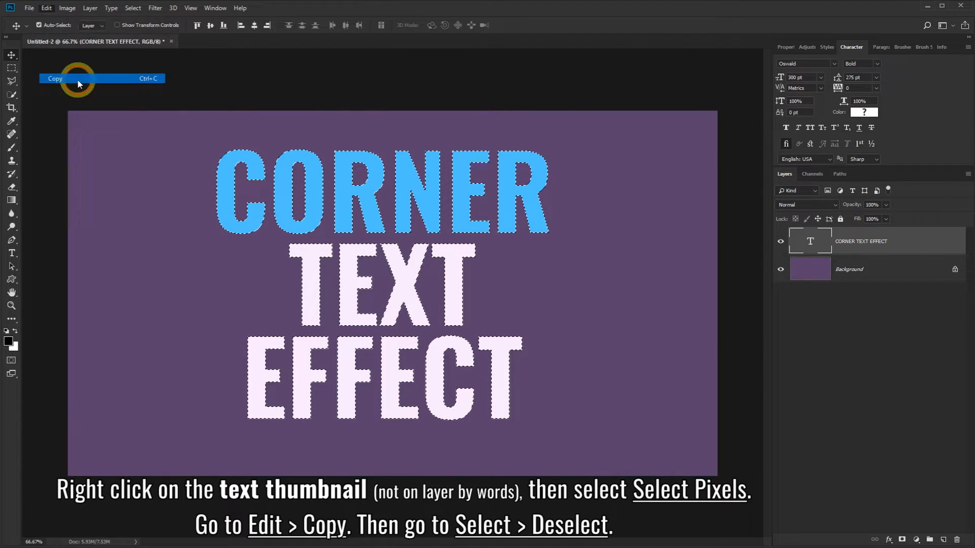
click(132, 8)
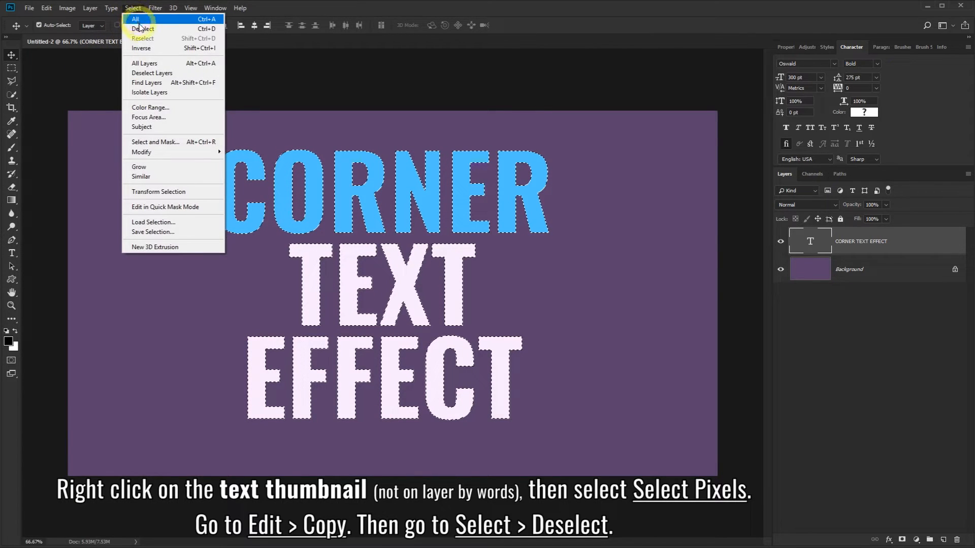
click(163, 34)
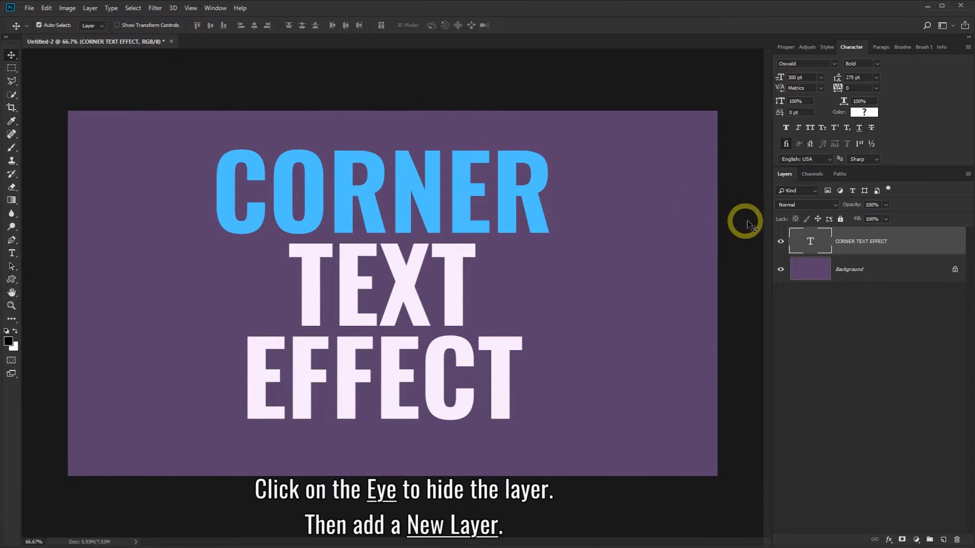
Step: Hide the CORNER TEXT EFFECT layer and add a new empty layer above it
click(781, 245)
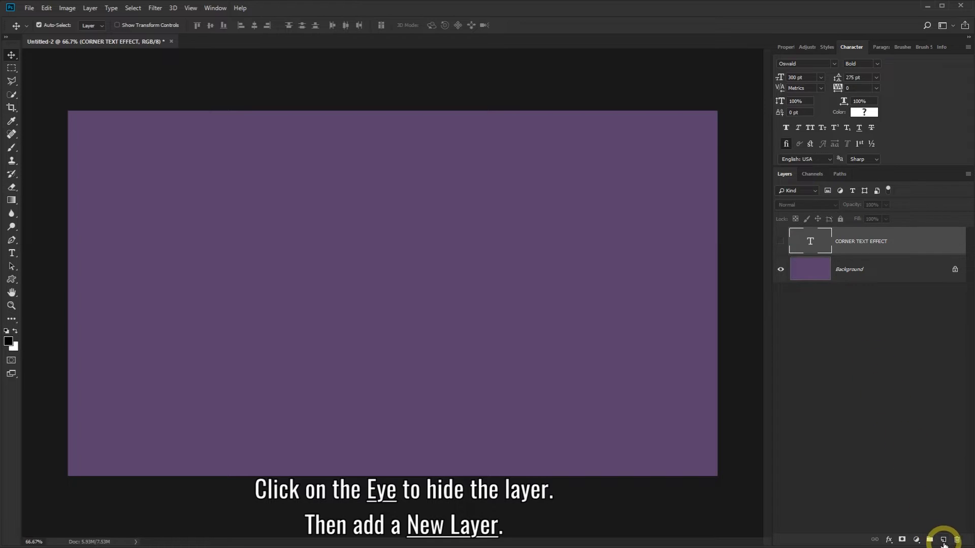
click(943, 541)
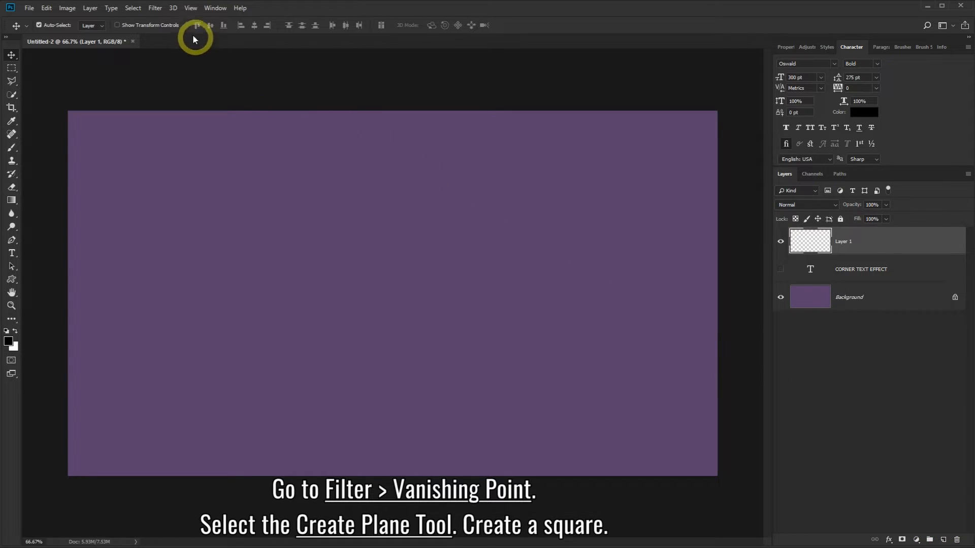
Step: Open the Vanishing Point filter and create a roughly square four-corner plane over the left half of the canvas
click(156, 9)
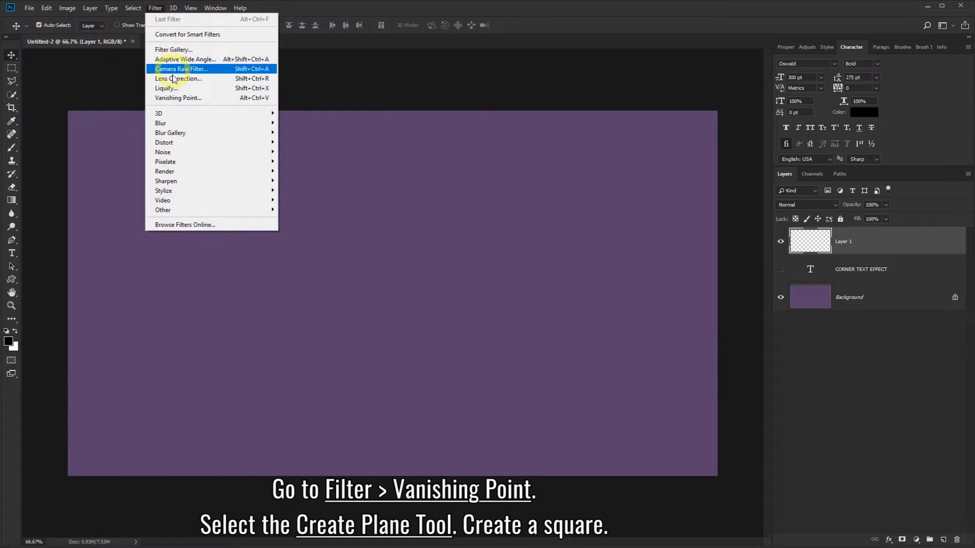
click(177, 98)
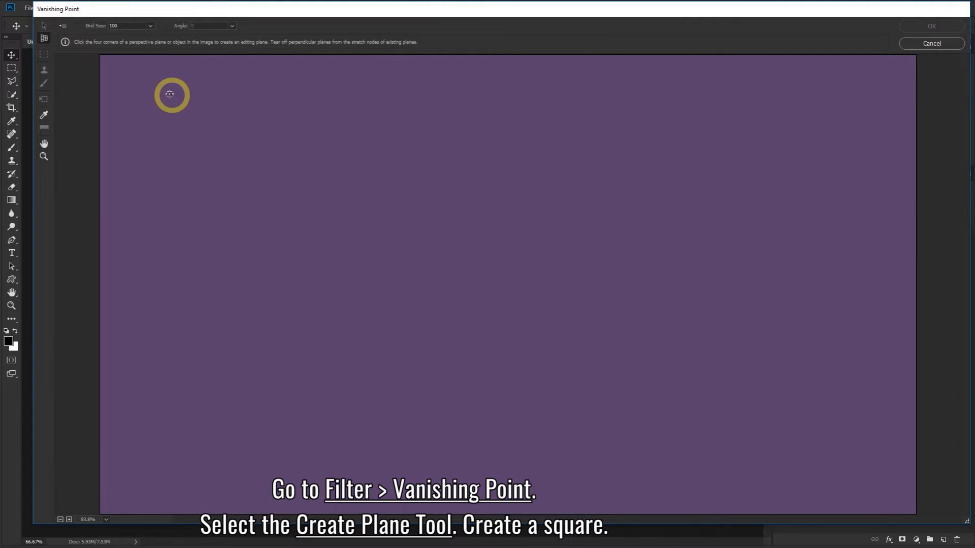
click(44, 38)
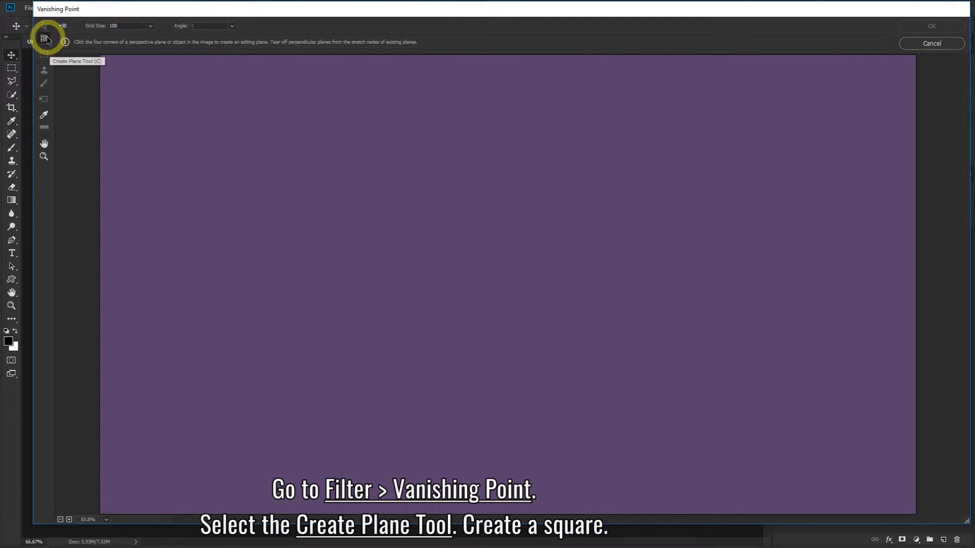
click(142, 86)
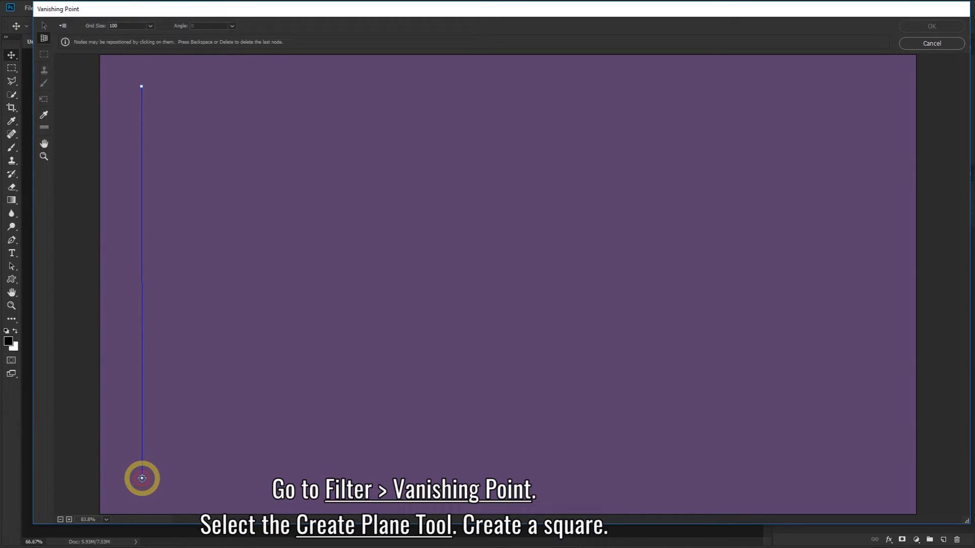
click(143, 478)
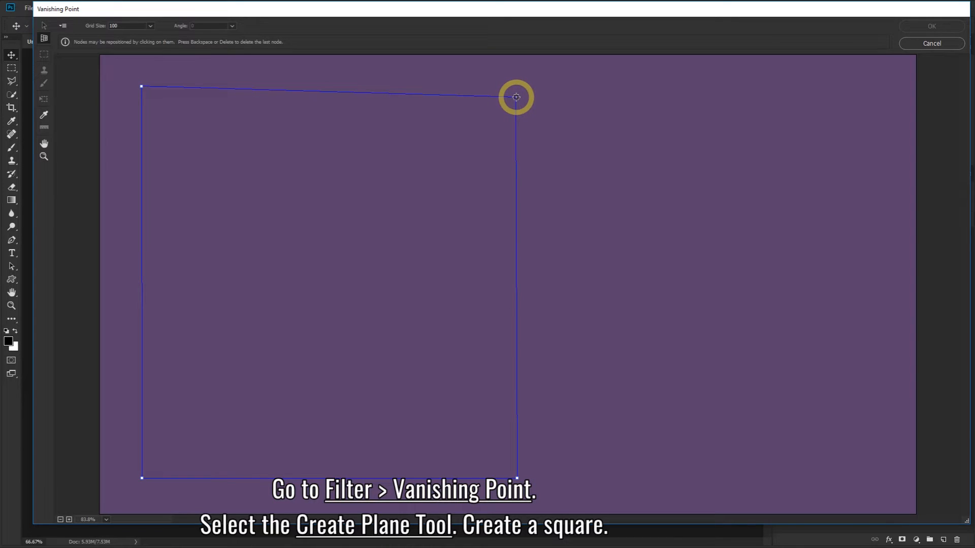
click(517, 97)
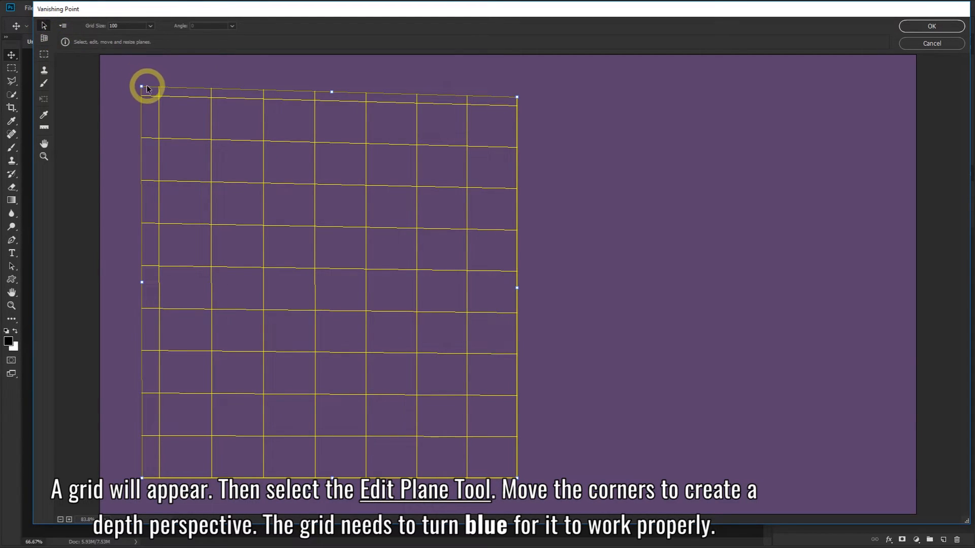
Step: Adjust the plane's corners so its left edge is shorter than its right edge and the grid recedes in valid blue perspective
drag(143, 90, 176, 109)
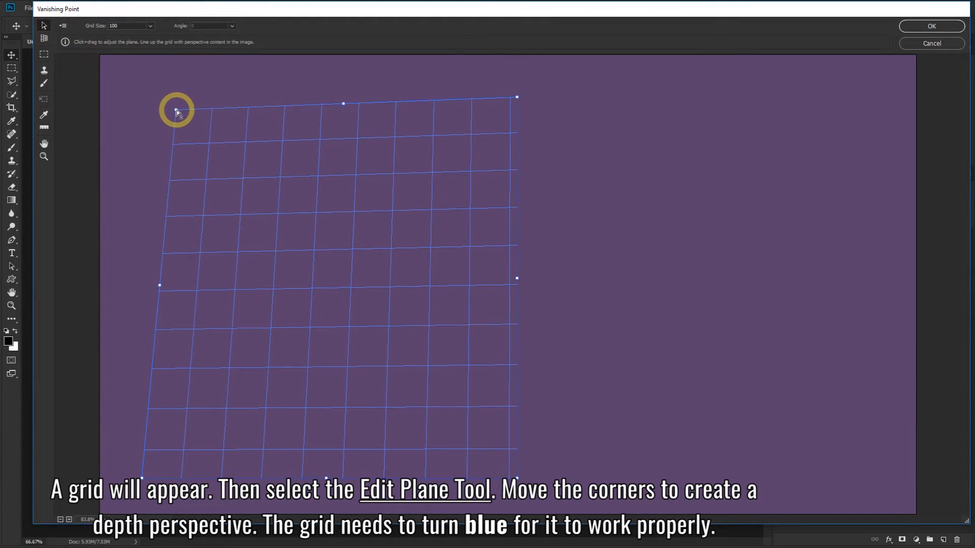
drag(143, 480, 177, 455)
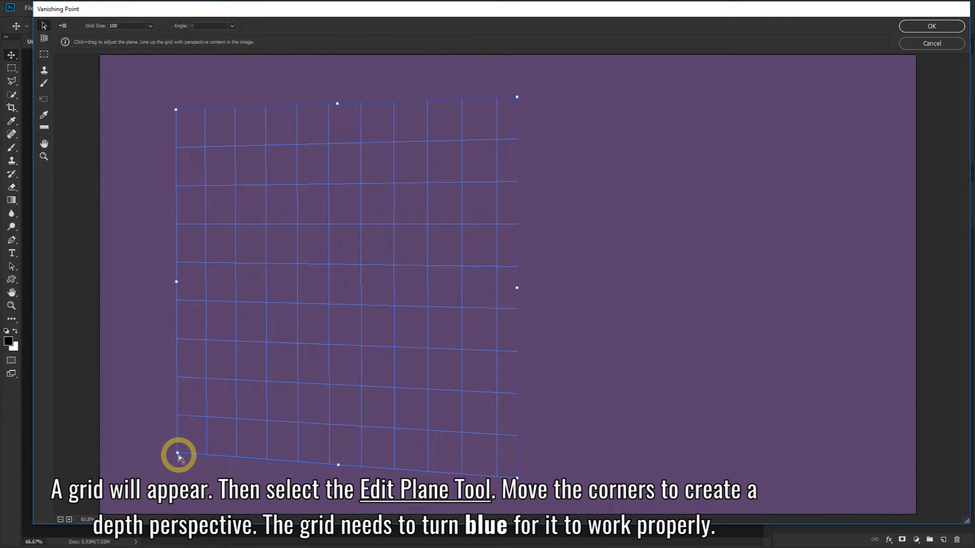
drag(518, 98, 518, 68)
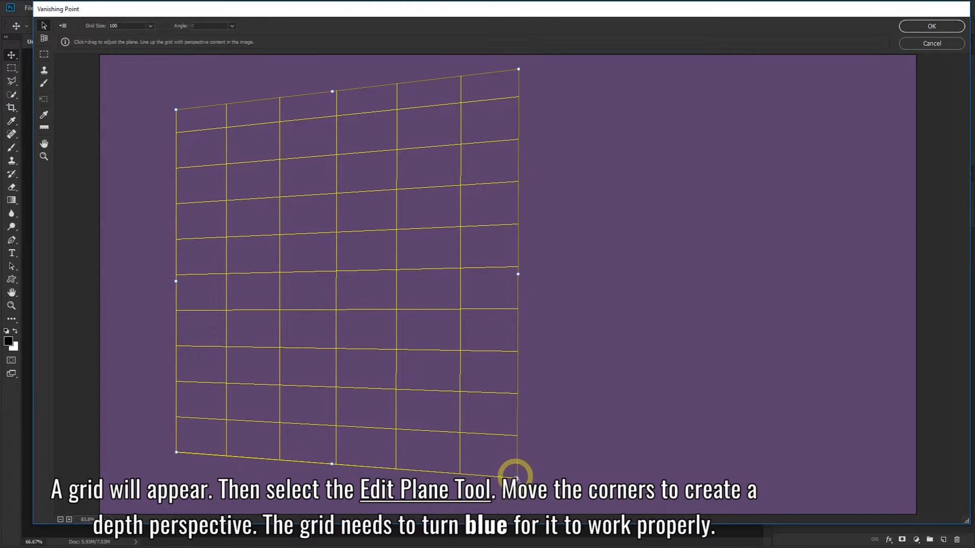
drag(517, 479, 519, 502)
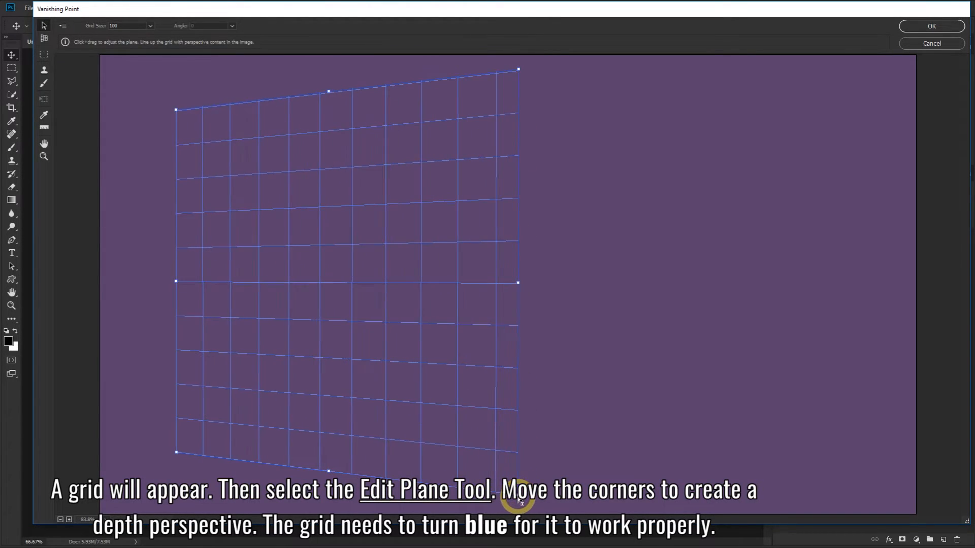
drag(176, 109, 185, 146)
drag(175, 453, 186, 429)
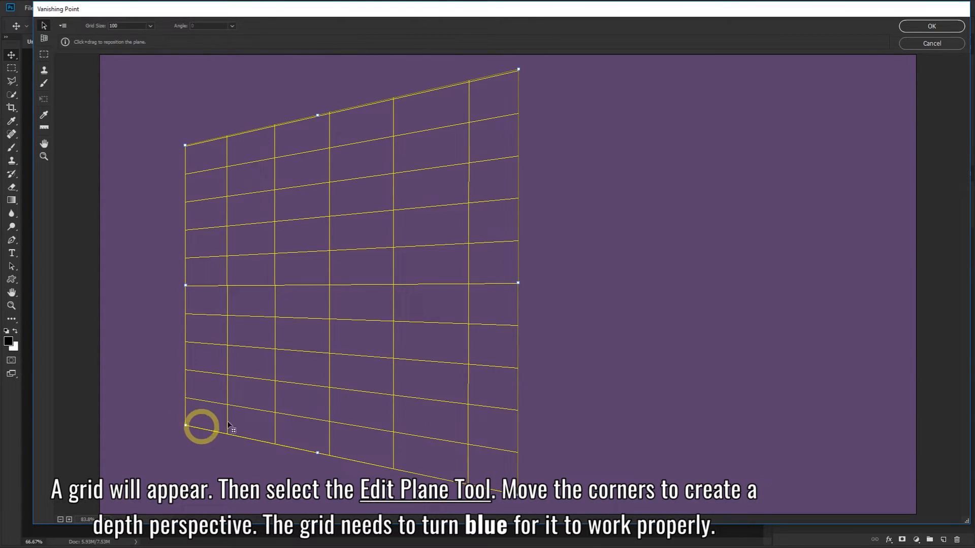
drag(519, 69, 518, 64)
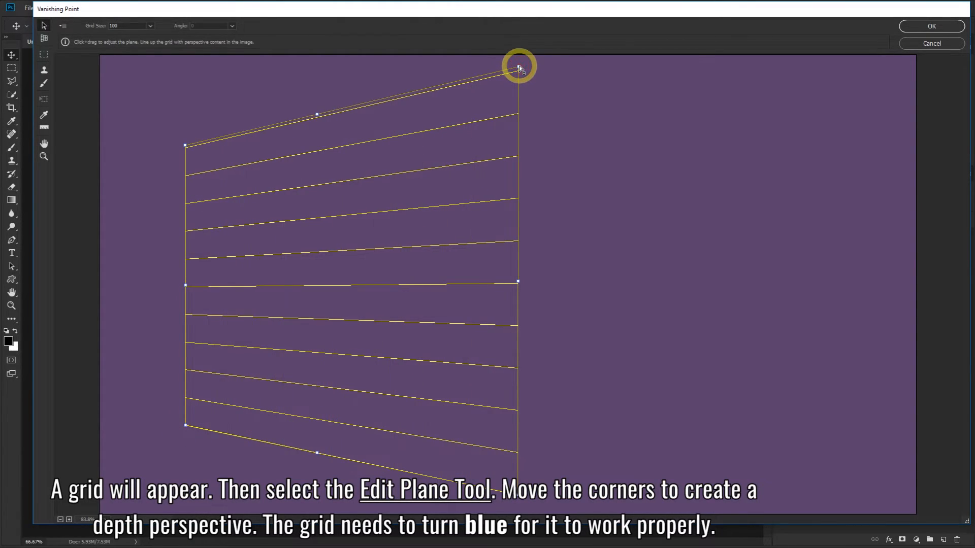
drag(186, 146, 187, 151)
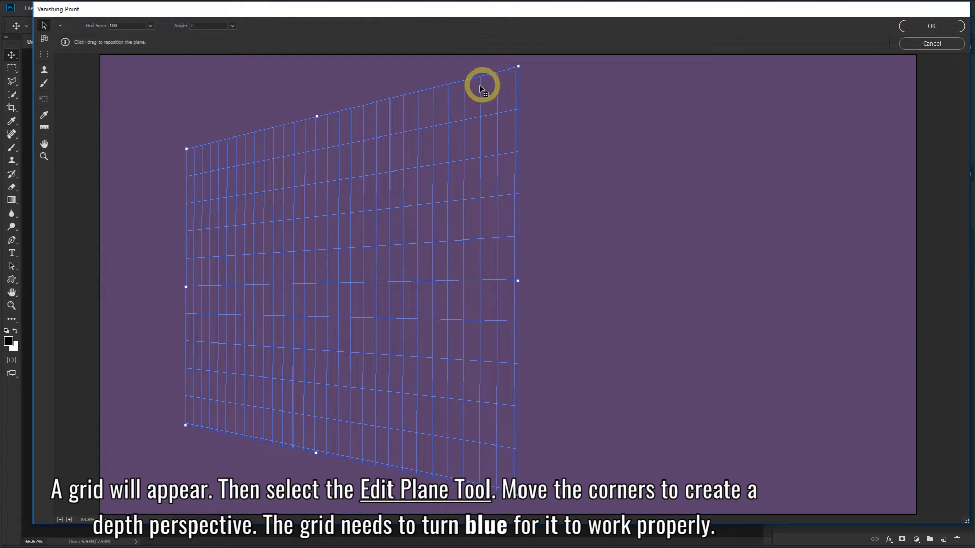
Step: Narrow the plane slightly from its right edge and tear off a perpendicular plane from that edge, extending it near the canvas's right border
drag(517, 279, 485, 281)
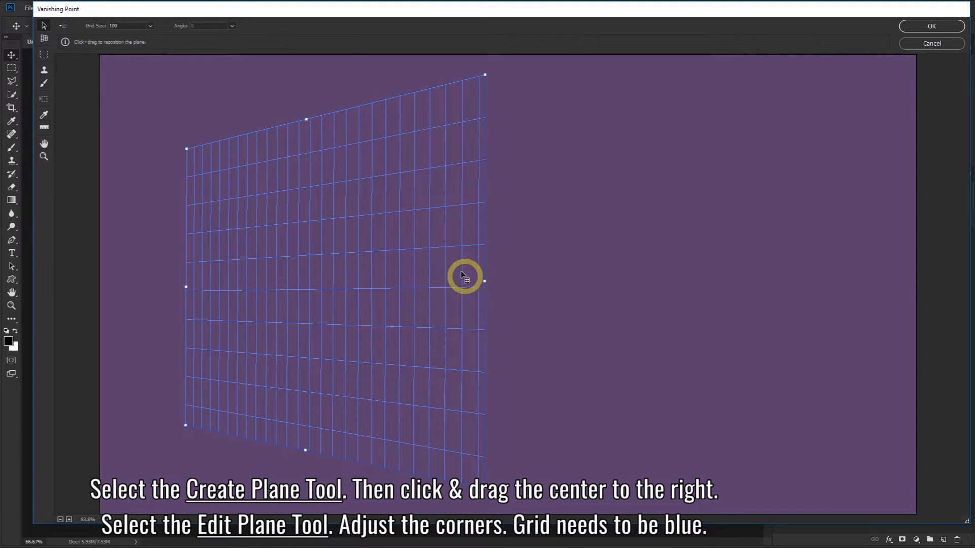
click(44, 39)
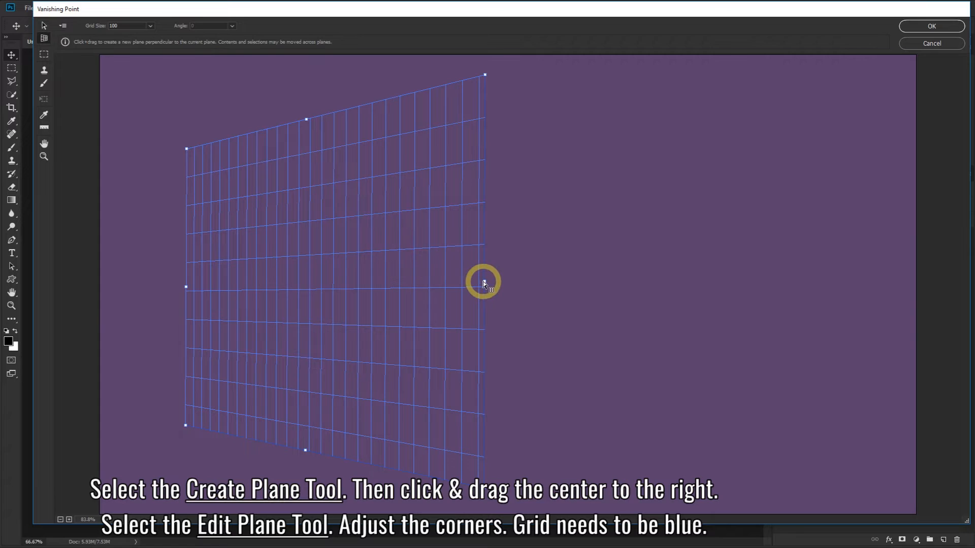
drag(484, 283, 855, 282)
Step: Bring the outer corners of the second plane closer together vertically with the Edit Plane tool, mirroring the first plane's perspective with a blue grid
key(v)
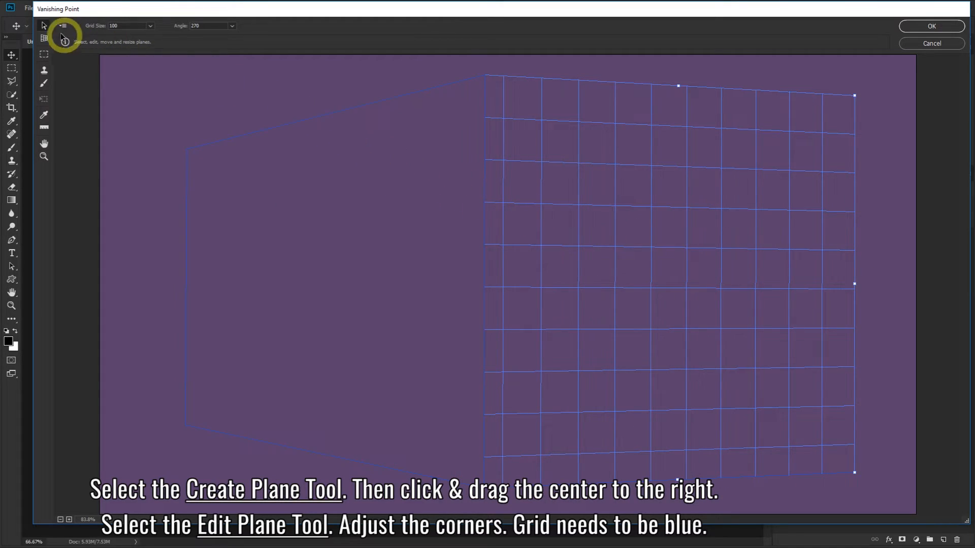
drag(854, 96, 840, 118)
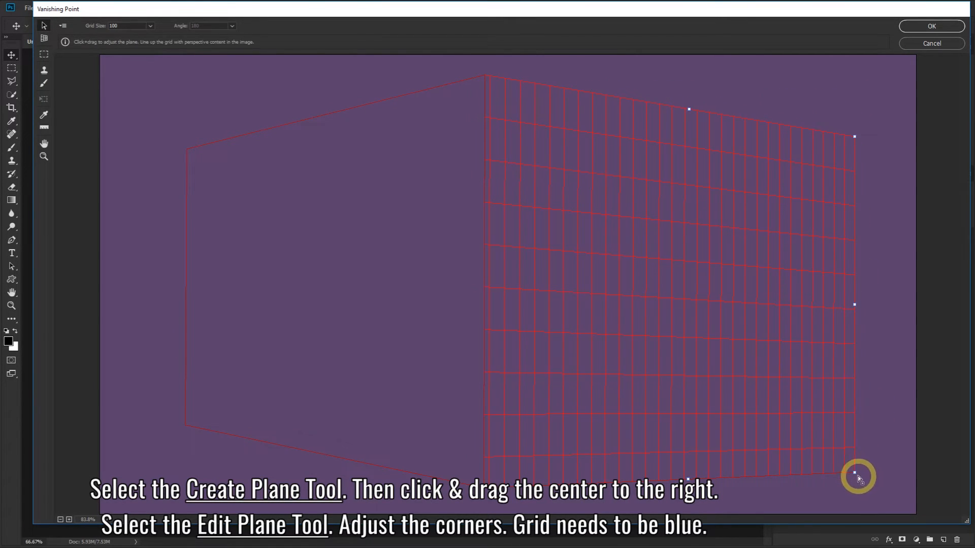
drag(858, 452, 858, 434)
drag(858, 433, 857, 436)
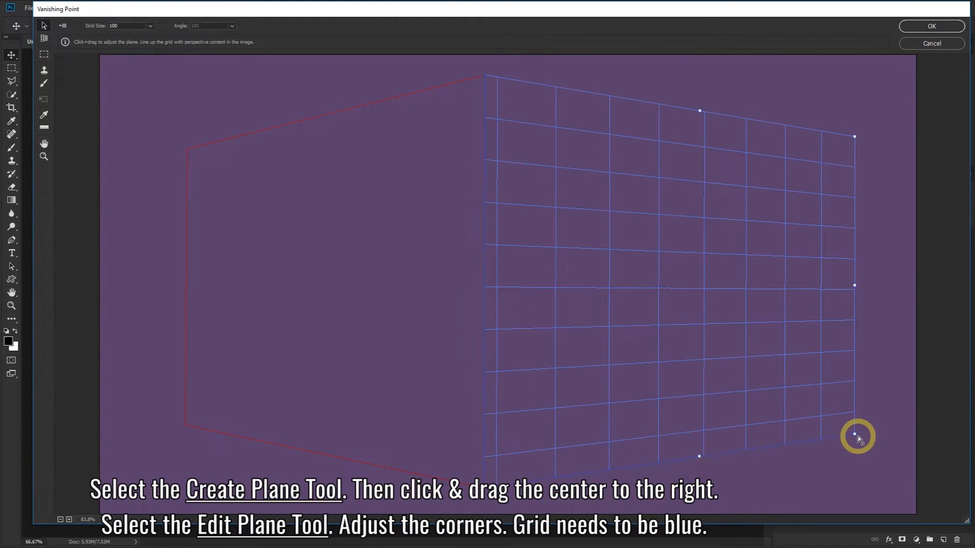
drag(855, 138, 842, 153)
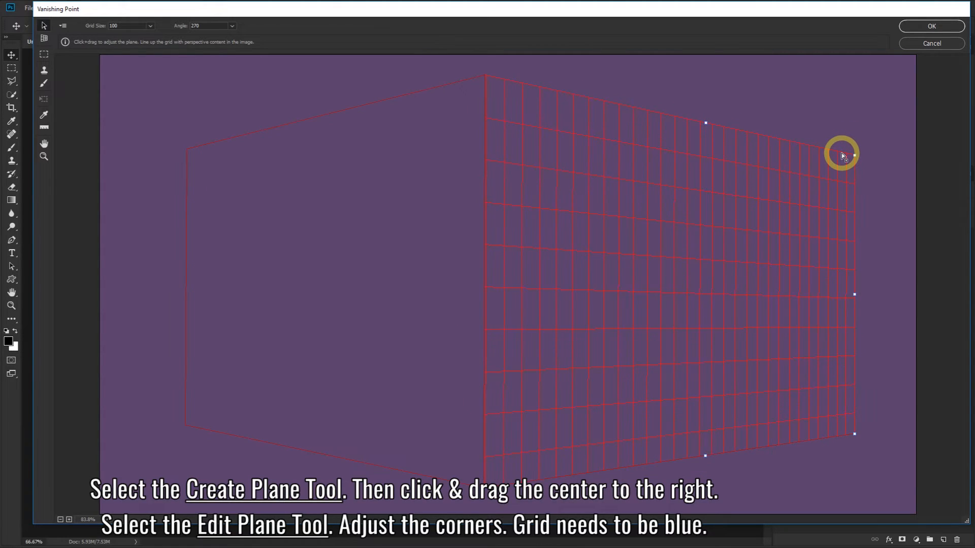
drag(855, 434, 857, 433)
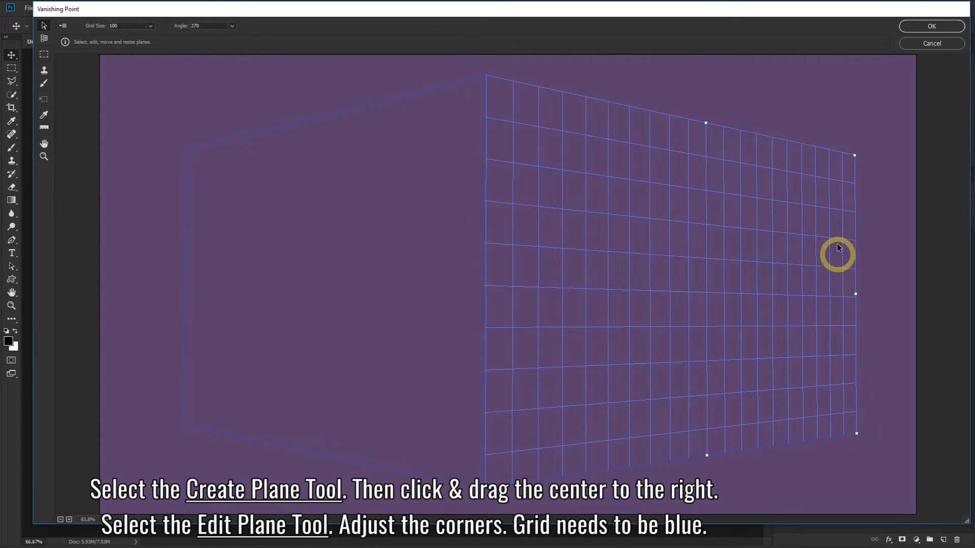
mouse_move(854, 156)
mouse_down()
mouse_move(883, 179)
mouse_move(851, 161)
mouse_up()
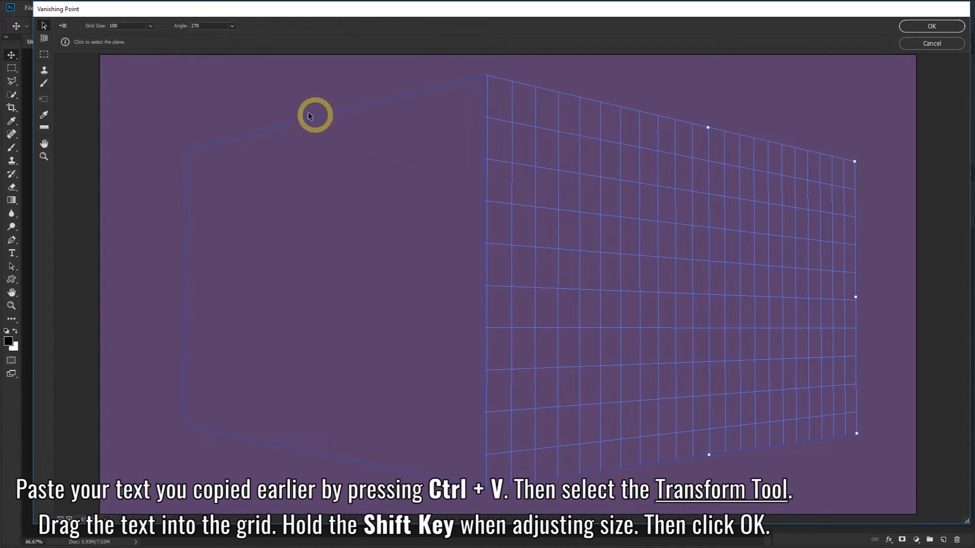
Step: Paste the copied text into Vanishing Point and move it with the Transform tool onto the two planes so it wraps around the corner
key(ctrl+v)
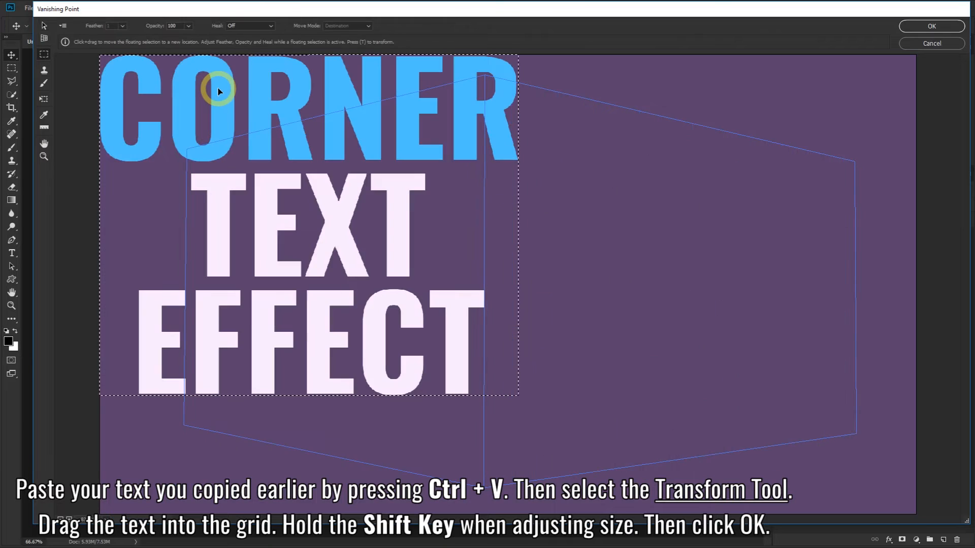
click(45, 100)
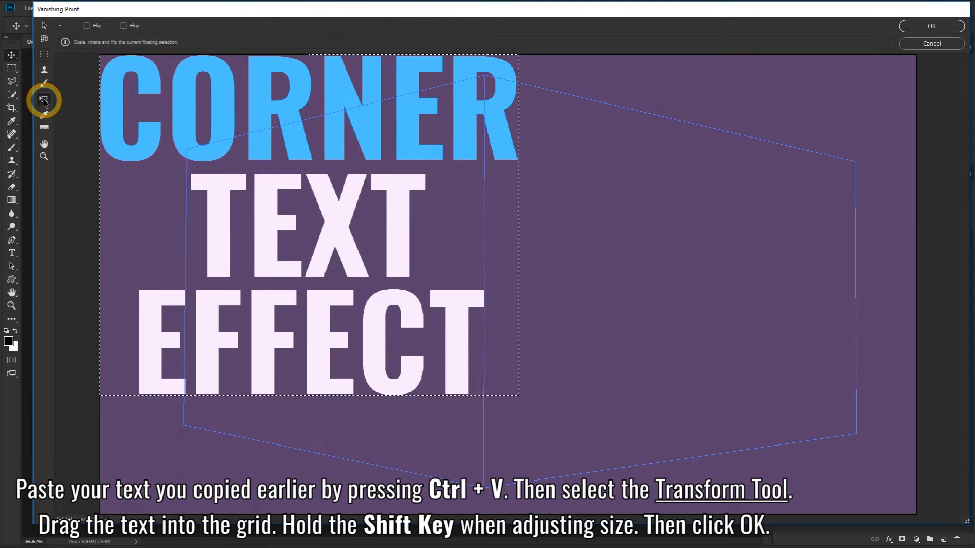
drag(146, 88, 394, 147)
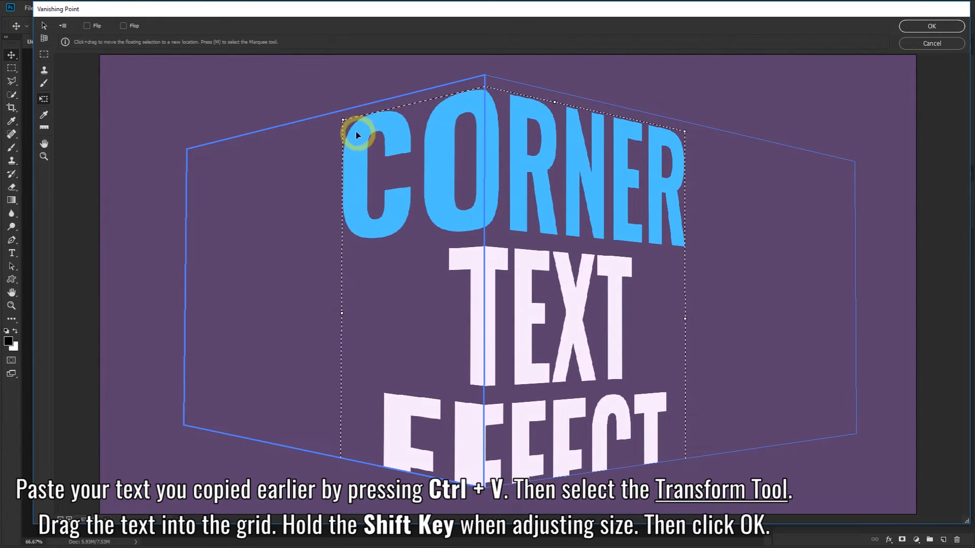
Step: Scale and reposition the text so all three words fit within the planes, centred across the corner, and apply the filter
drag(342, 120, 435, 203)
drag(573, 257, 498, 167)
drag(546, 283, 549, 280)
drag(330, 137, 294, 108)
drag(628, 449, 640, 460)
drag(504, 185, 511, 185)
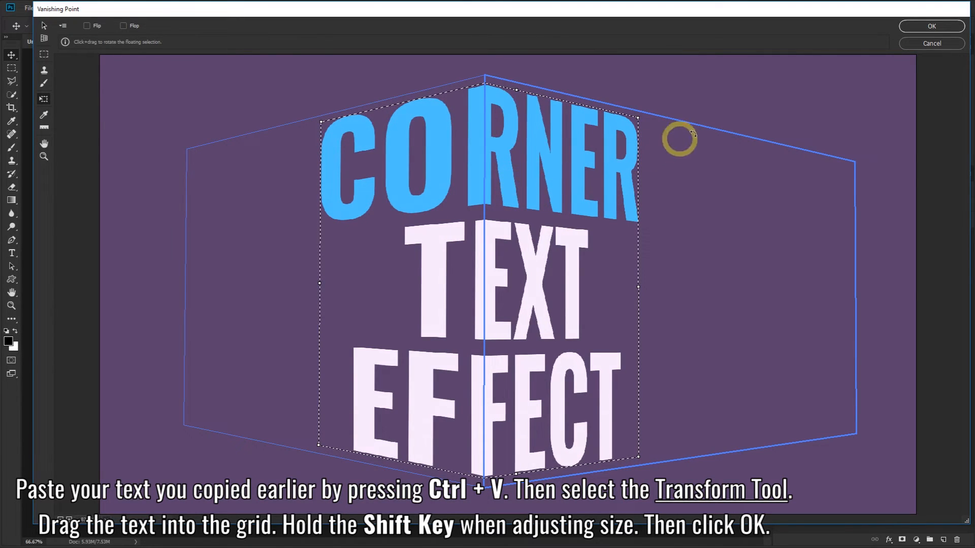
click(930, 25)
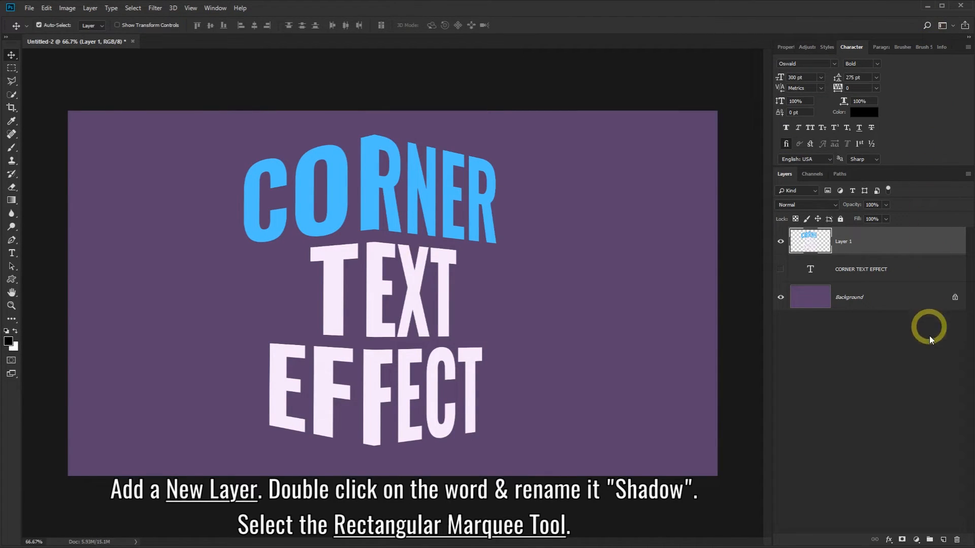
Step: Add a new layer named Shadow and make a rectangular marquee selection covering the canvas to the right of the text's bend
click(943, 541)
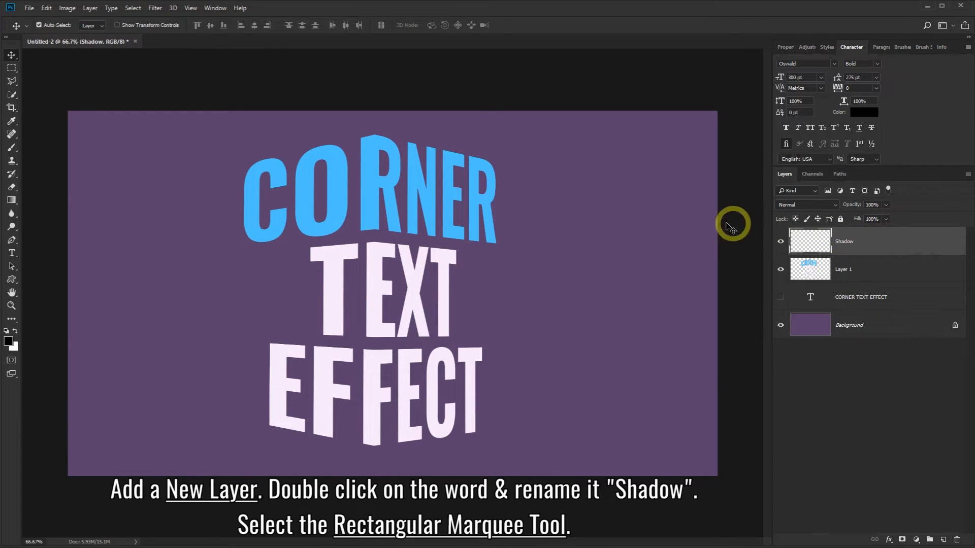
right_click(11, 67)
click(43, 70)
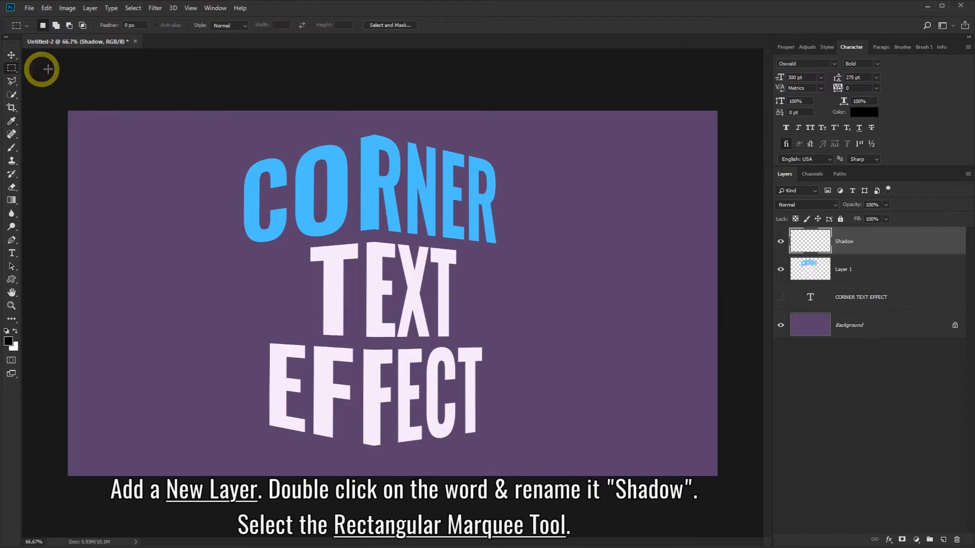
drag(733, 92, 374, 486)
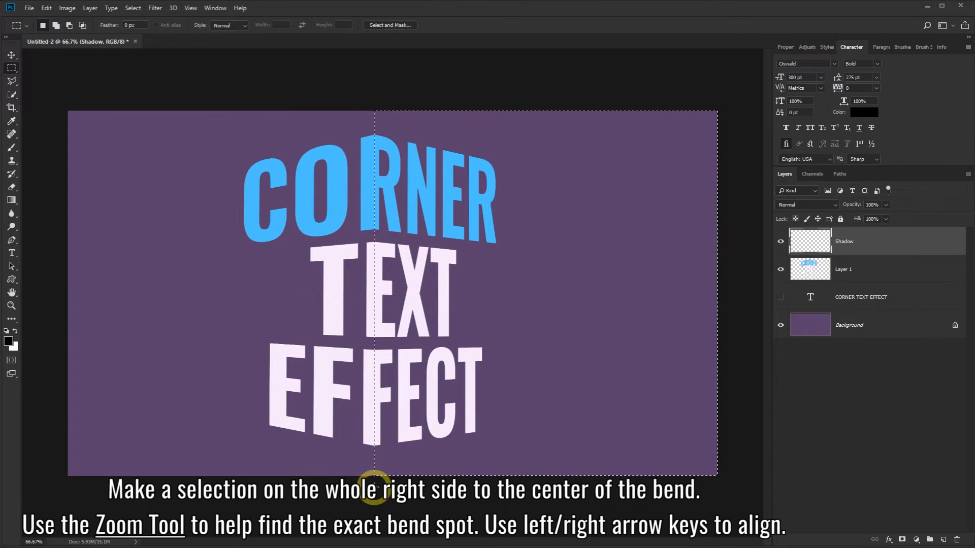
Step: Nudge the selection horizontally until its left edge lines up exactly with the bend in the letters
click(11, 305)
click(397, 447)
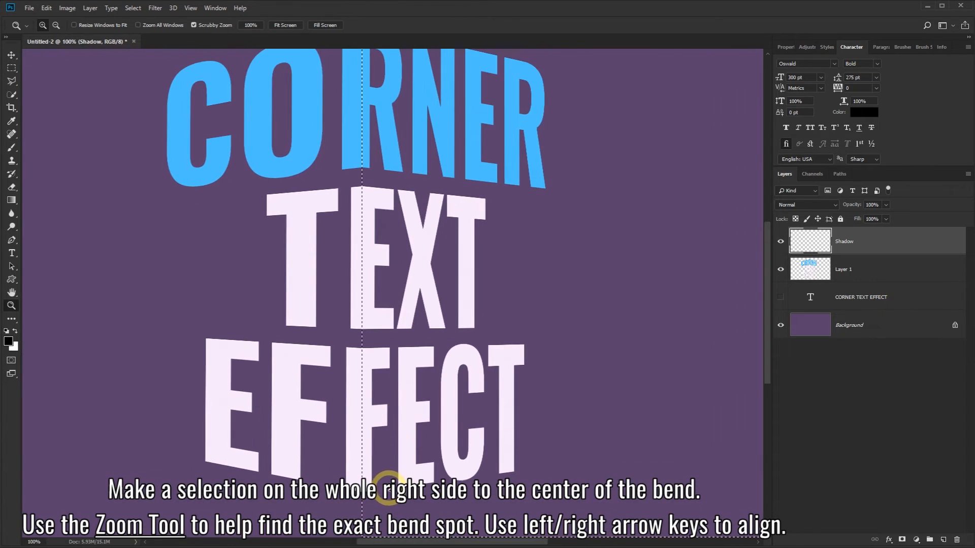
click(378, 488)
click(371, 505)
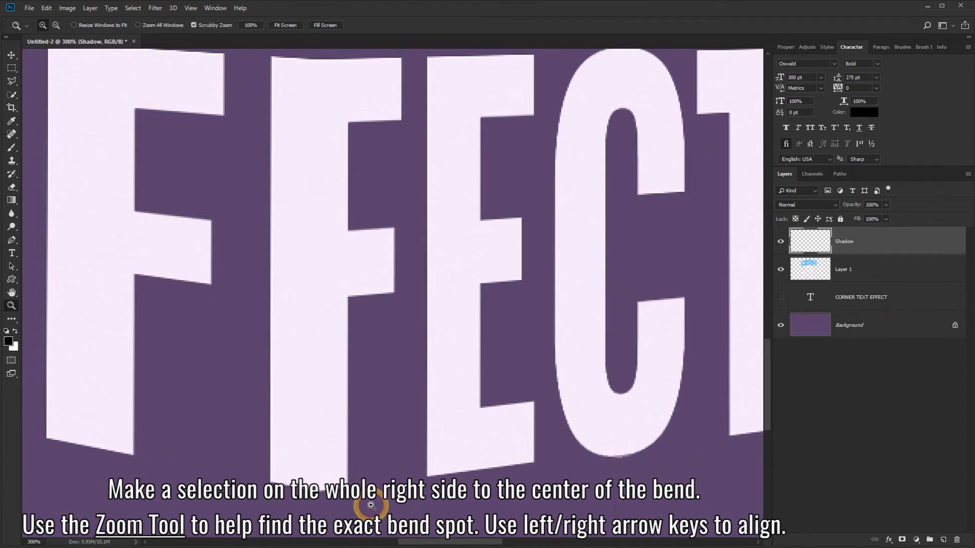
click(371, 505)
click(11, 68)
key(Right)
key(Left)
key(Left)
key(Left)
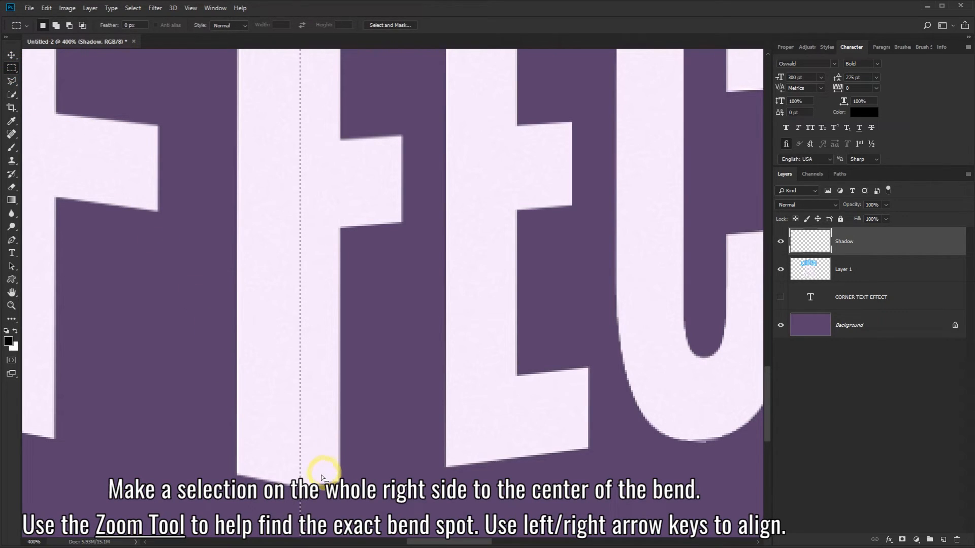
click(11, 305)
right_click(330, 311)
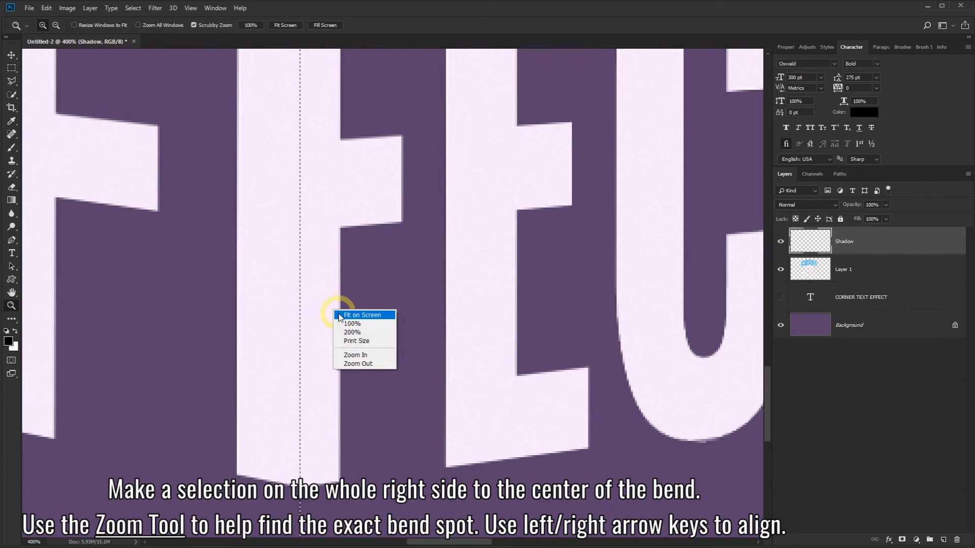
click(347, 323)
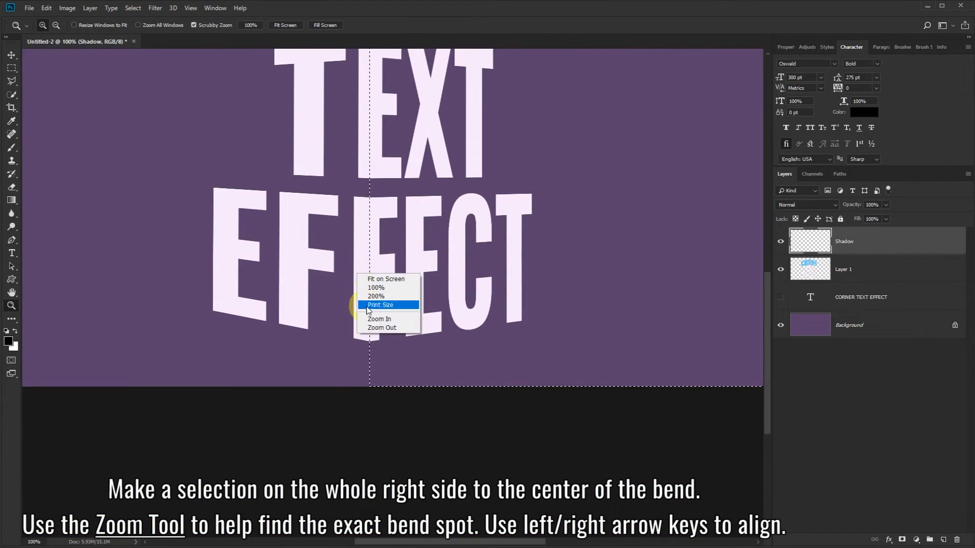
click(379, 328)
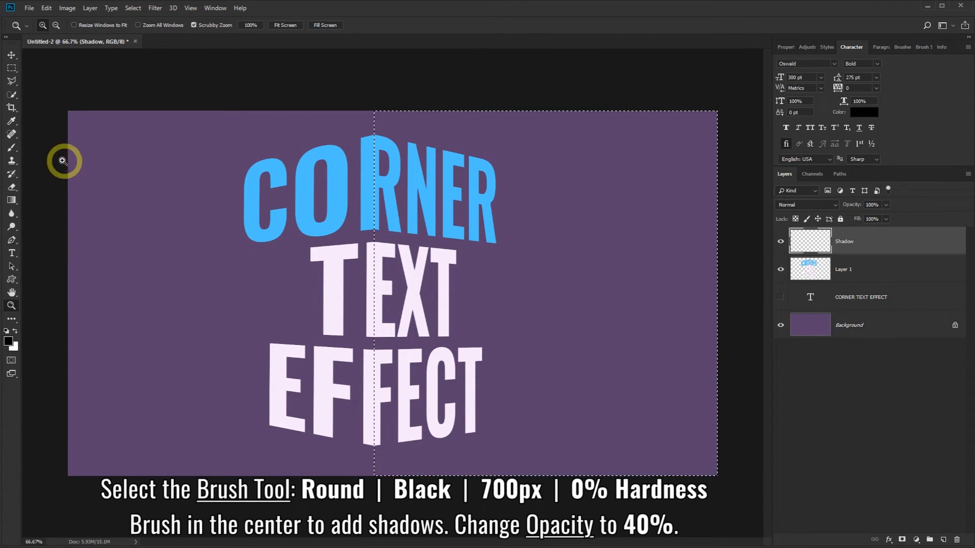
Step: Set up the Brush tool with a Soft Round 700 px tip, 0% hardness and black (000000) as the foreground colour
click(13, 147)
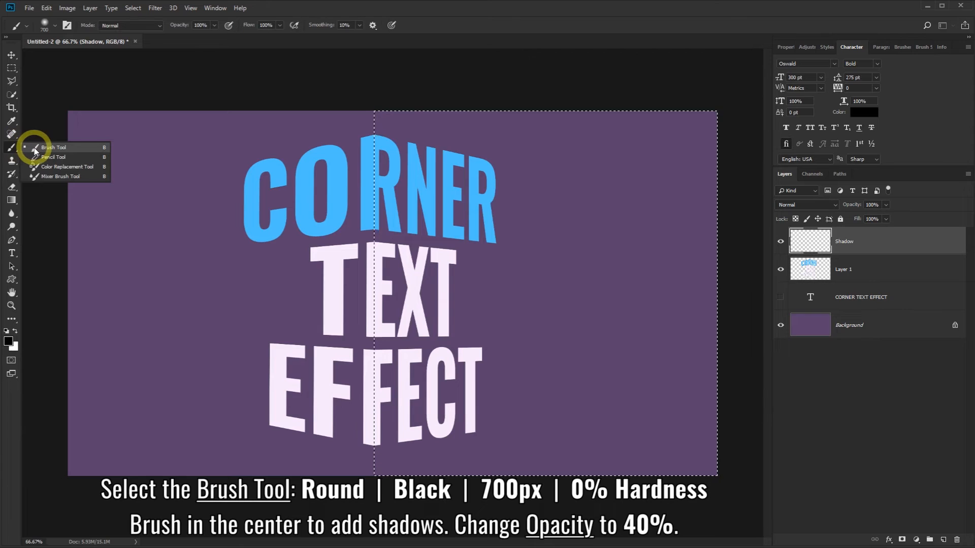
click(35, 149)
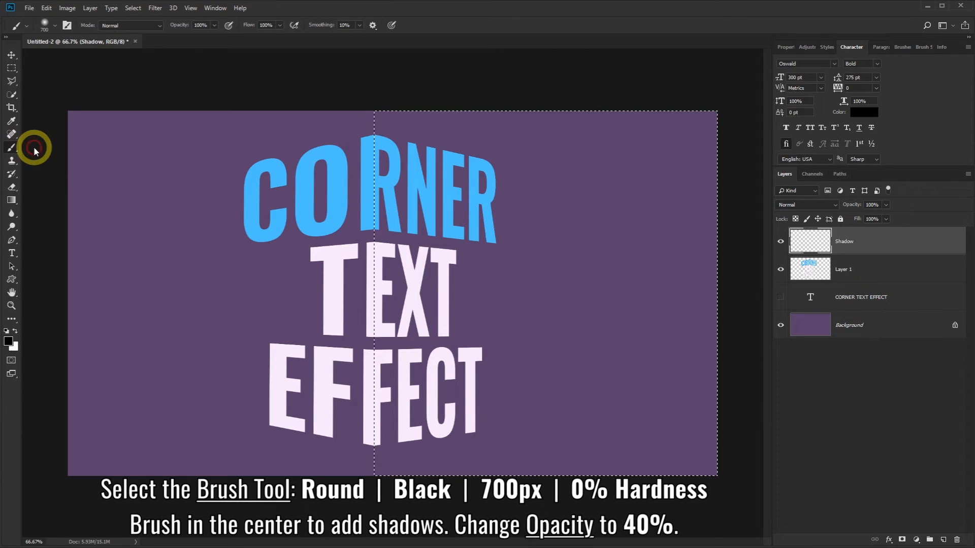
click(56, 29)
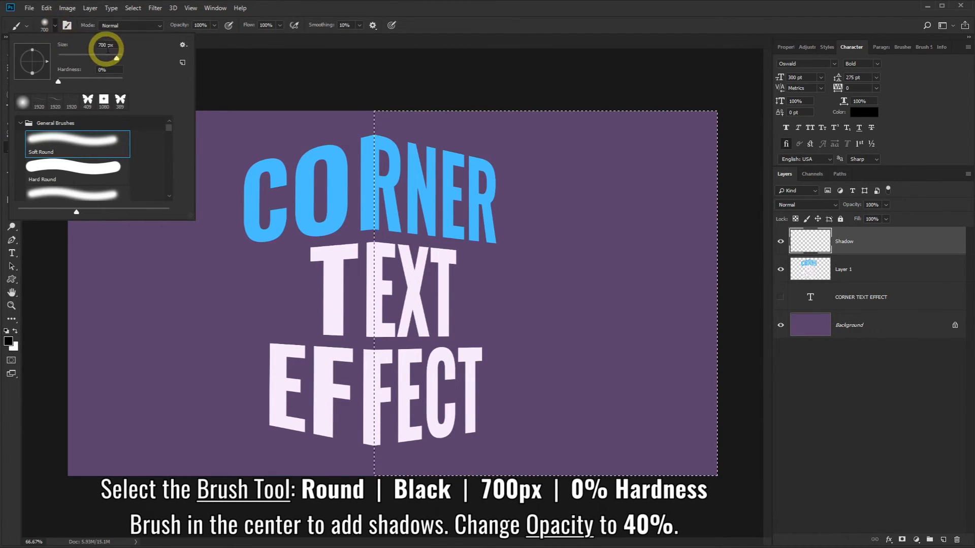
click(262, 8)
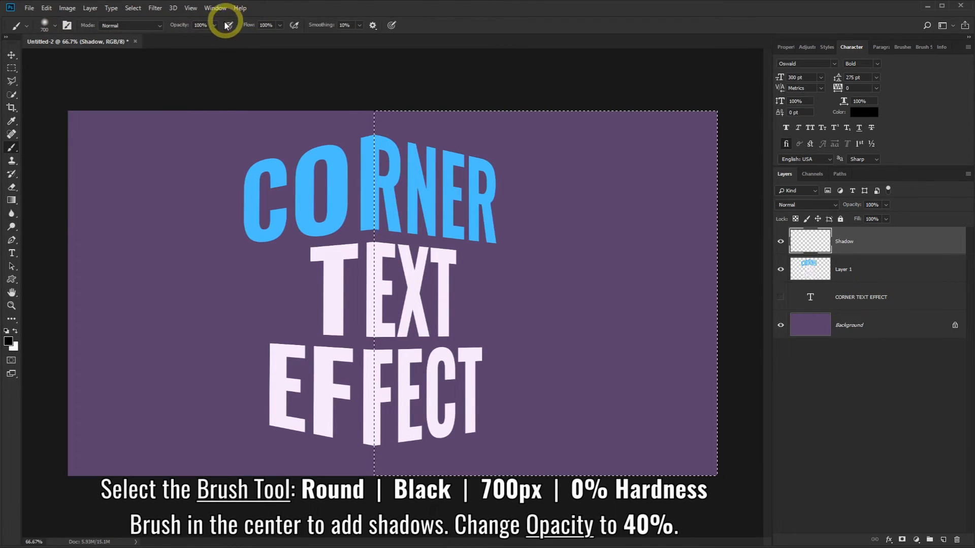
click(8, 342)
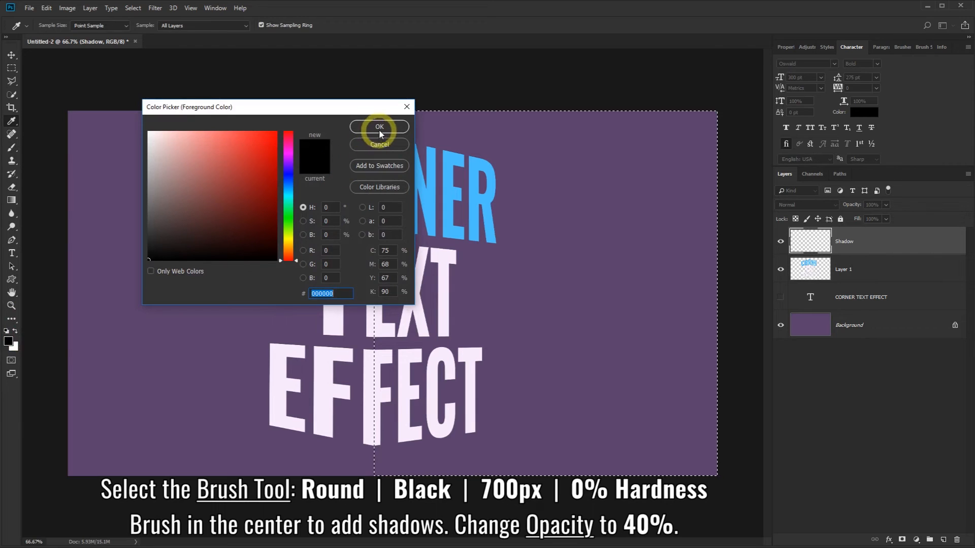
click(380, 127)
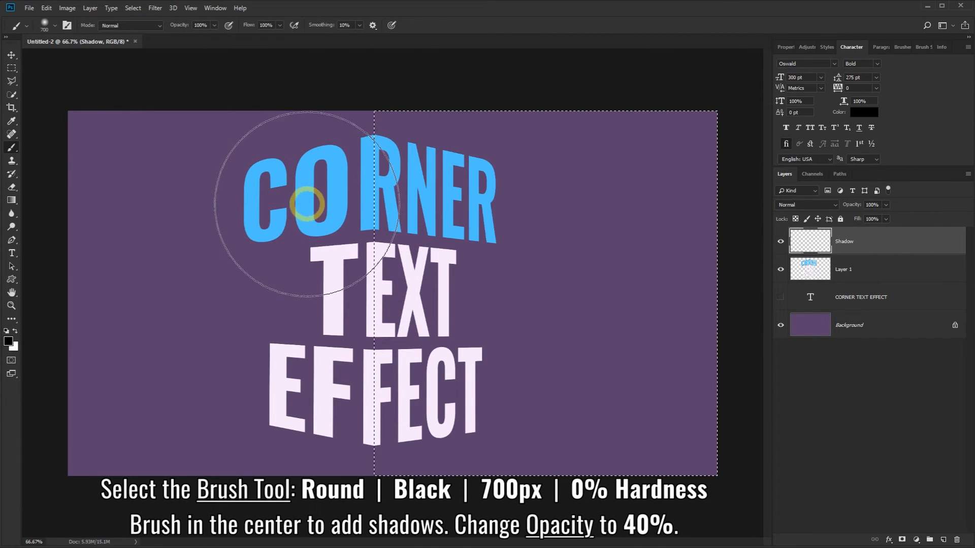
Step: Paint a soft black shadow down the bend inside the selection and set the Shadow layer's opacity to 40%
mouse_move(320, 207)
mouse_down()
mouse_move(318, 388)
mouse_move(336, 213)
mouse_move(333, 373)
mouse_up()
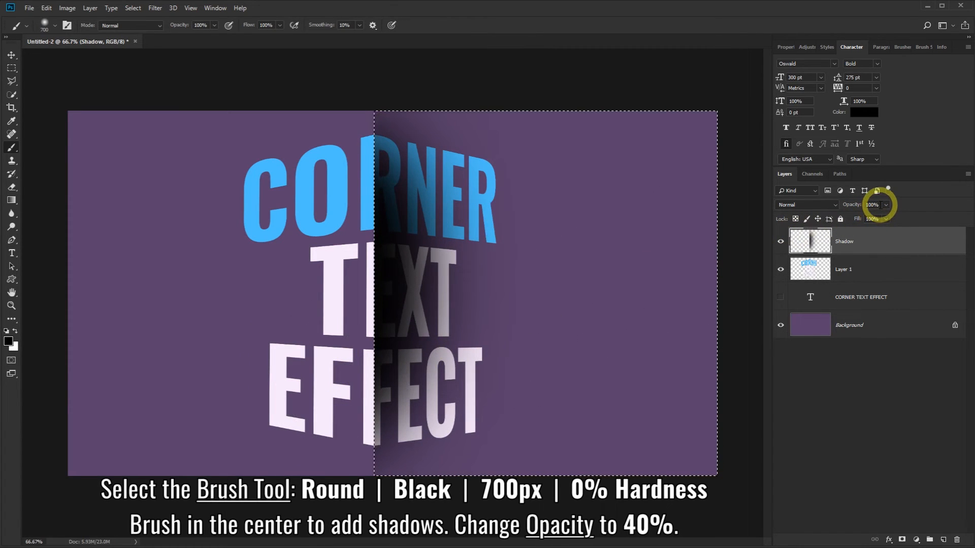
click(870, 205)
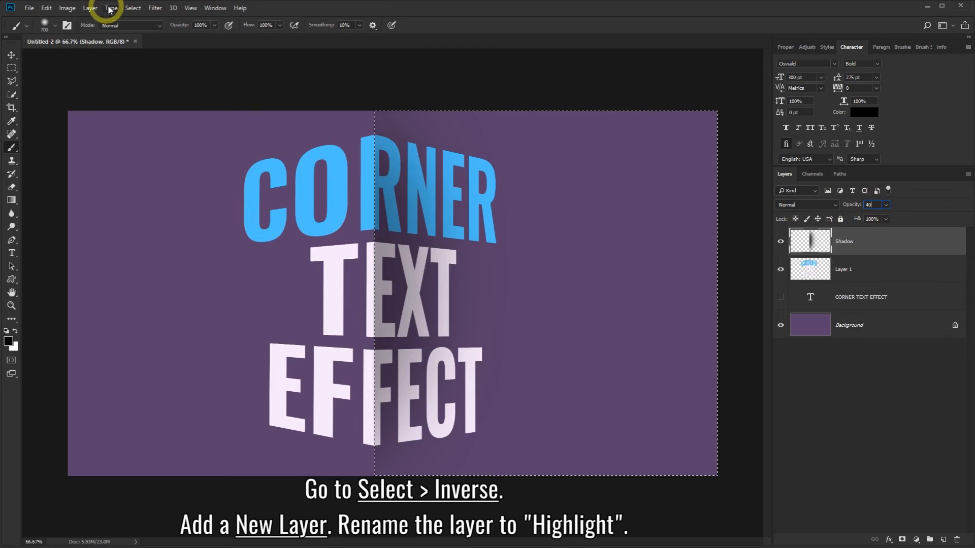
Step: Invert the selection to cover the canvas left of the bend and add a new layer named Highlight
click(131, 8)
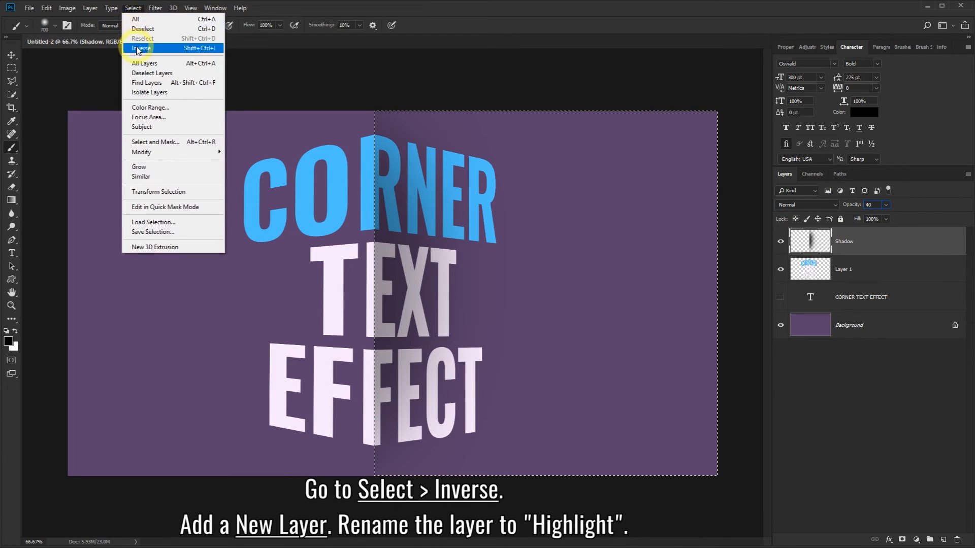
click(156, 51)
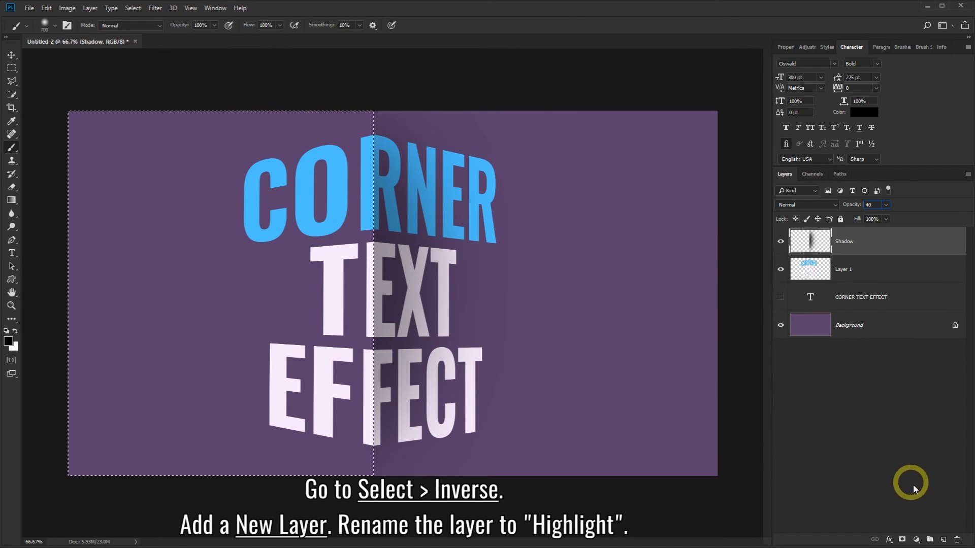
click(944, 541)
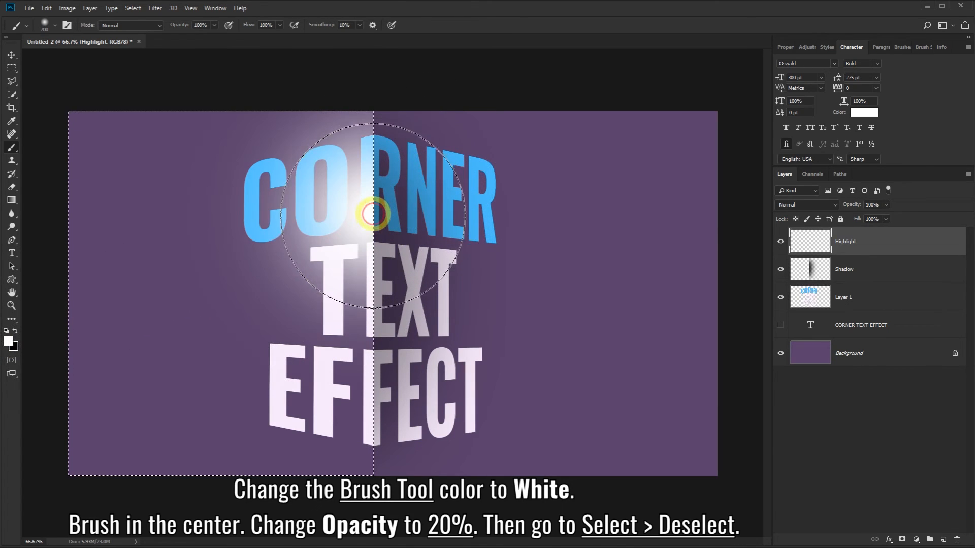
Step: Brush a soft white highlight down the bend at 20% opacity for the Highlight layer, and clear the selection
mouse_move(371, 353)
mouse_down()
mouse_move(378, 383)
mouse_move(431, 325)
mouse_move(425, 279)
mouse_move(391, 236)
mouse_up()
drag(389, 303, 408, 357)
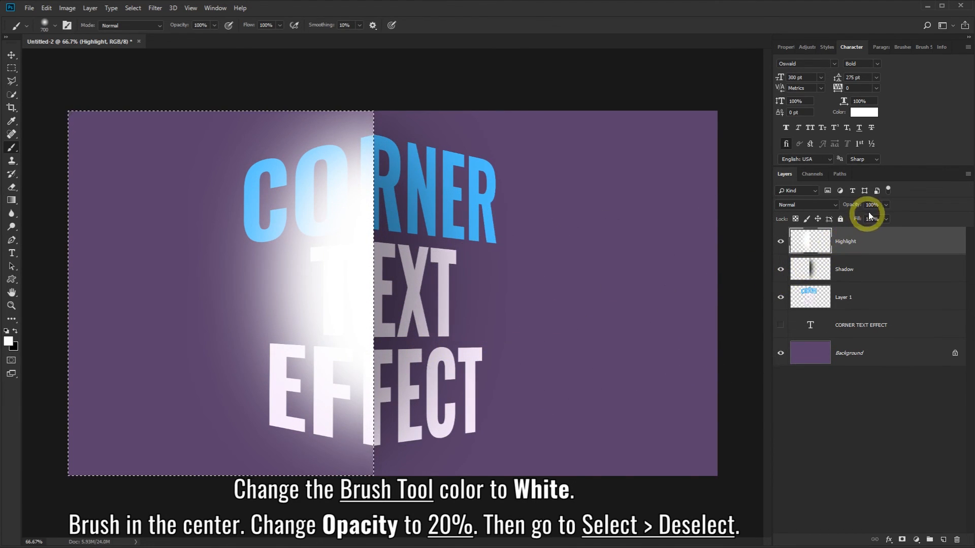
drag(875, 205, 865, 204)
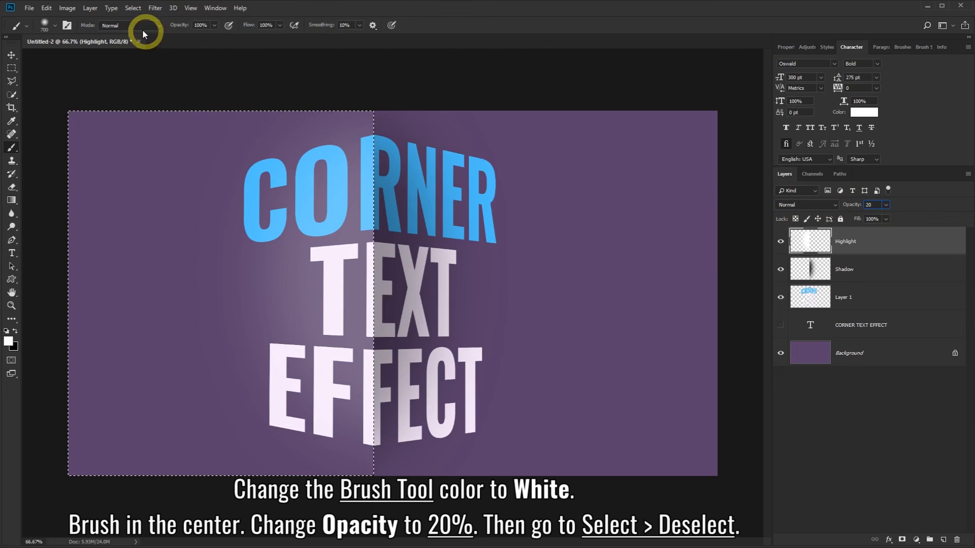
click(132, 8)
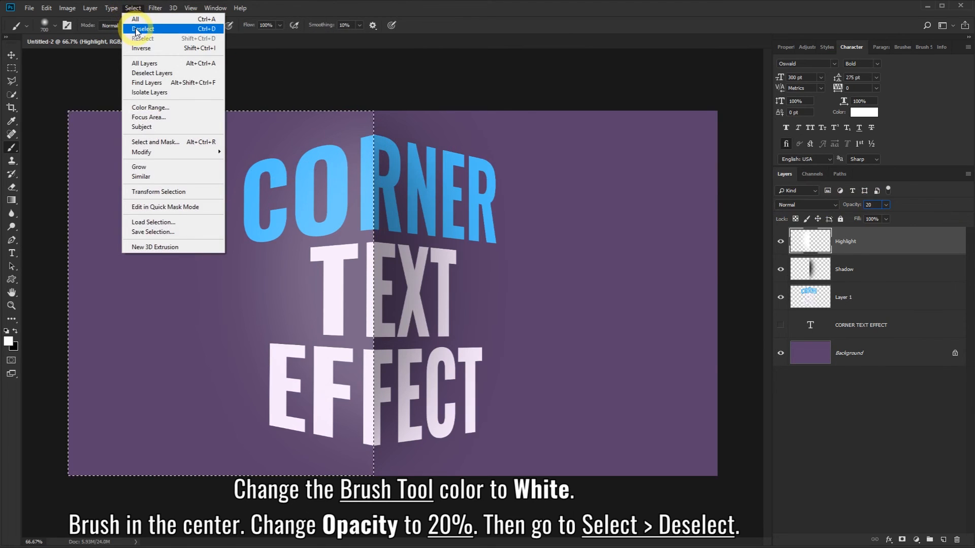
click(136, 29)
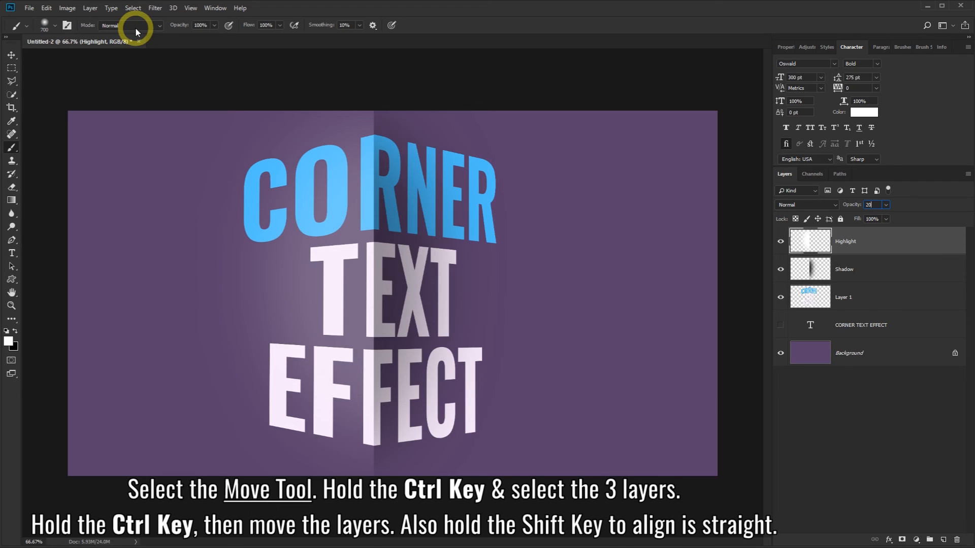
Step: Select the Highlight, Shadow and Layer 1 layers together and shift them as one with the Move tool
click(11, 56)
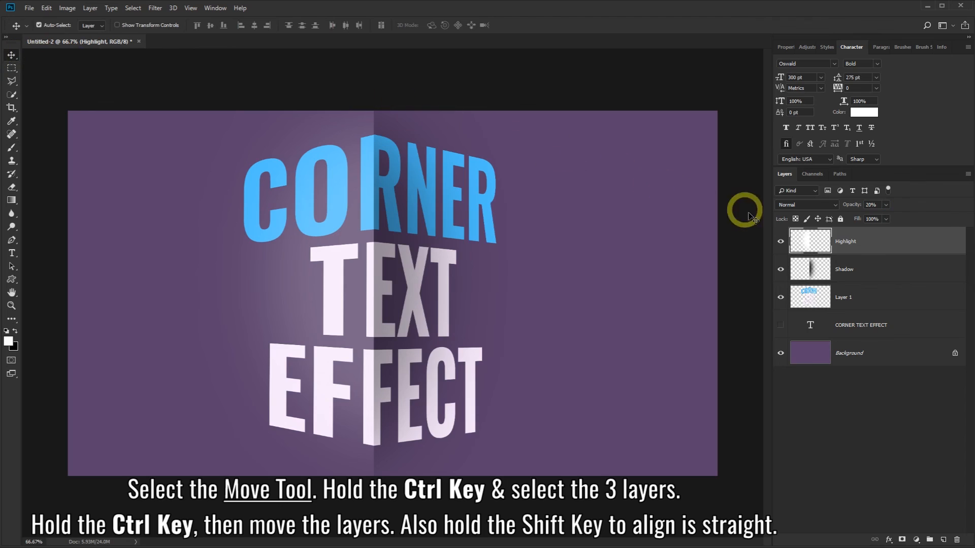
ctrl+click(869, 271)
ctrl+click(871, 299)
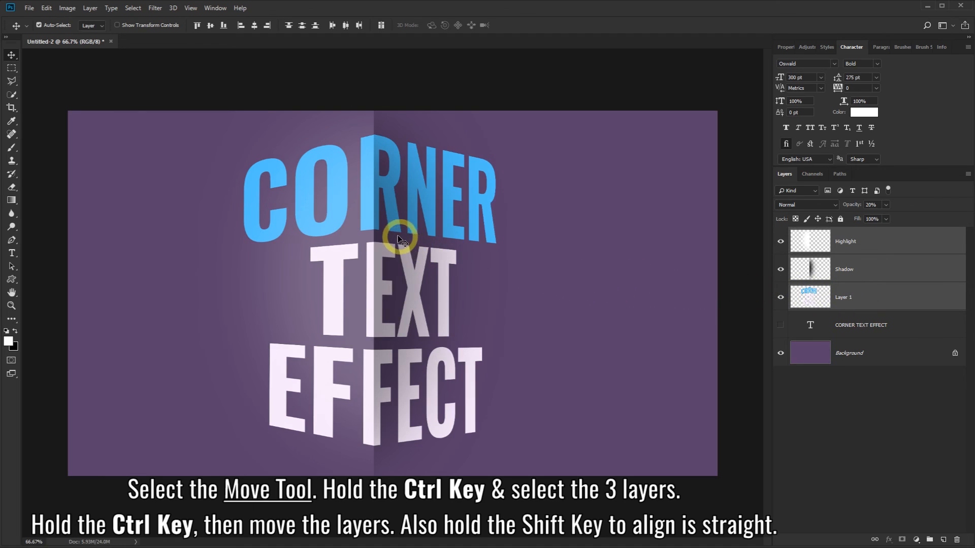
mouse_move(388, 222)
mouse_down()
mouse_move(570, 214)
mouse_move(549, 250)
mouse_move(401, 246)
mouse_move(346, 230)
mouse_move(391, 228)
mouse_up()
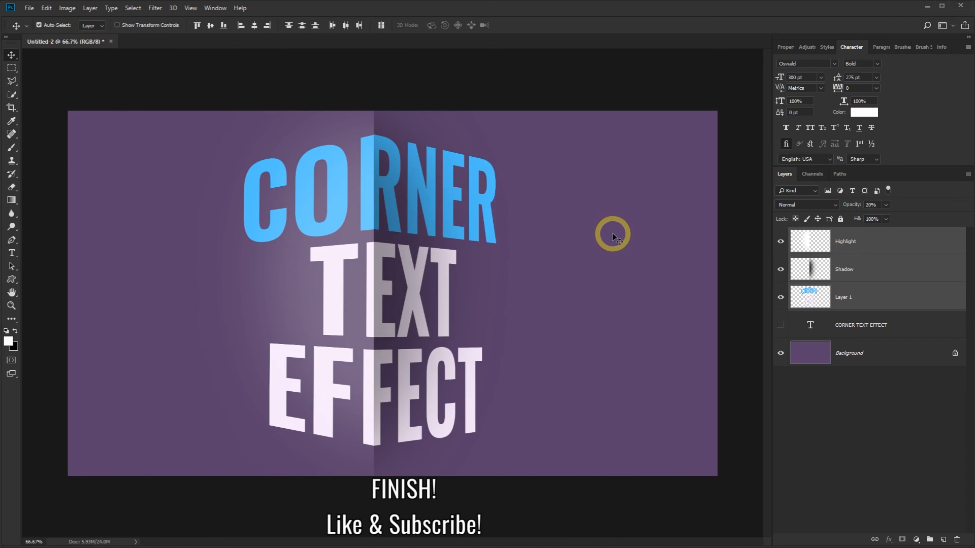
Step: Toggle the visibility of the Highlight and Shadow layers to compare the artwork with and without each one
click(781, 242)
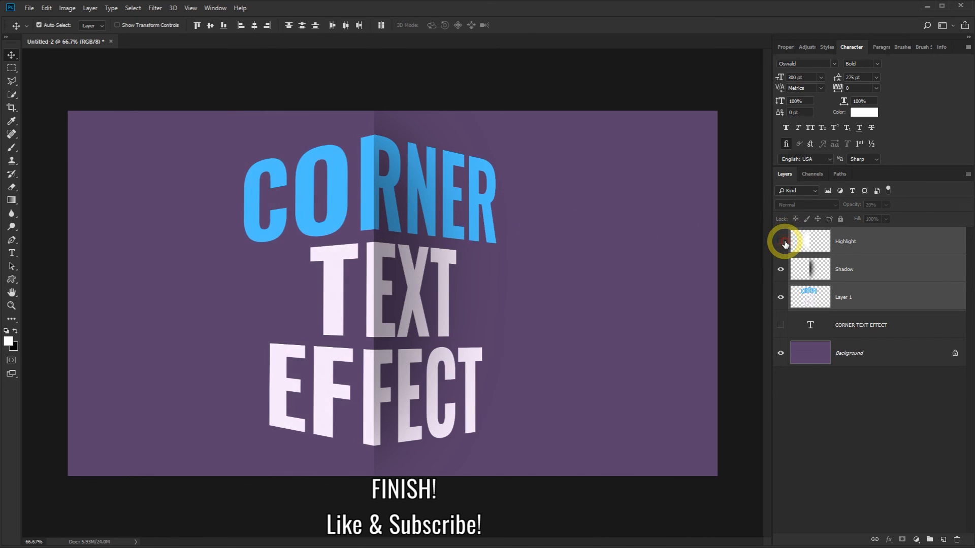
click(782, 242)
click(782, 273)
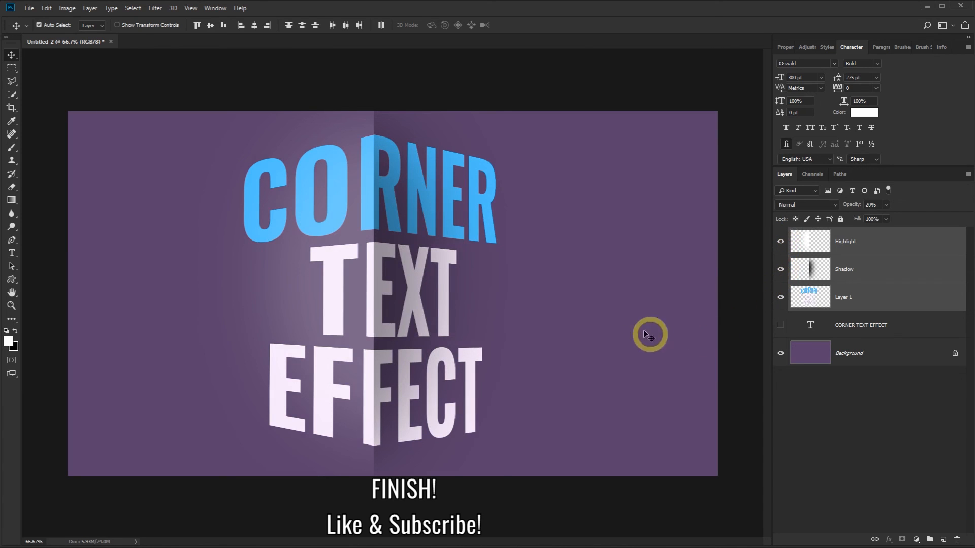